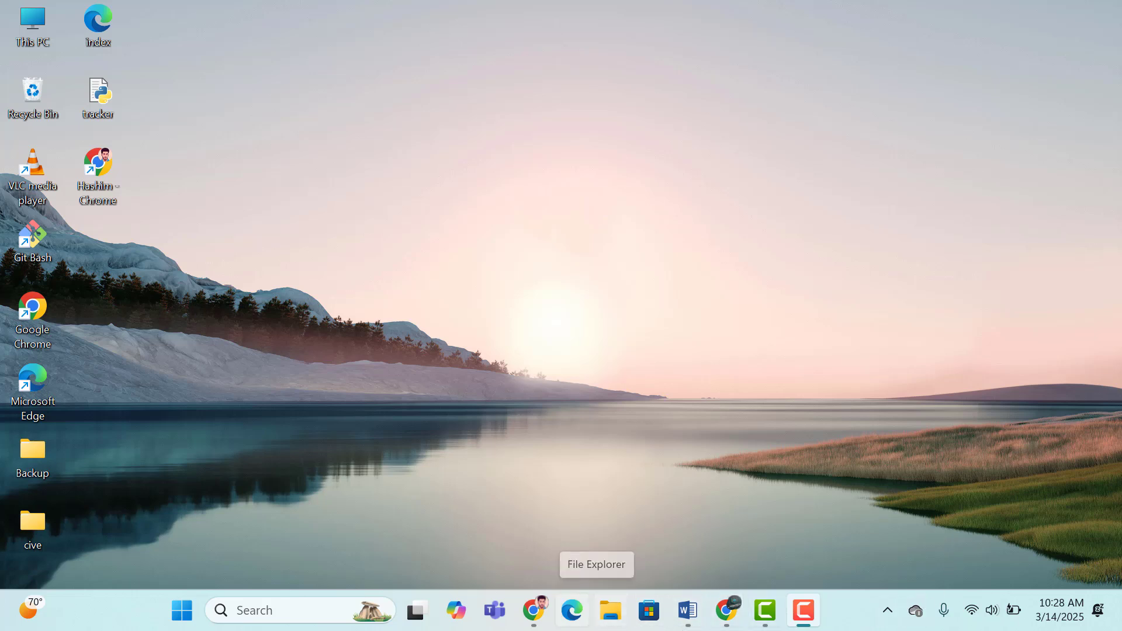
# Search for and launch Excel 2016, dismissing the Office Activation Wizard.
pyautogui.click(306, 609)
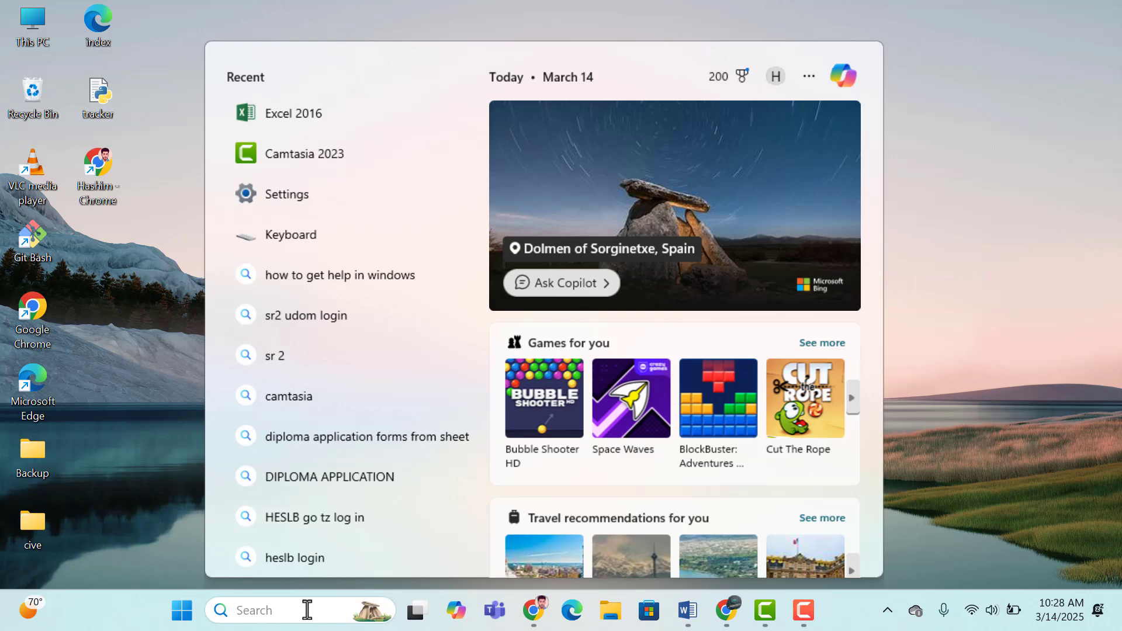
pyautogui.write('ex')
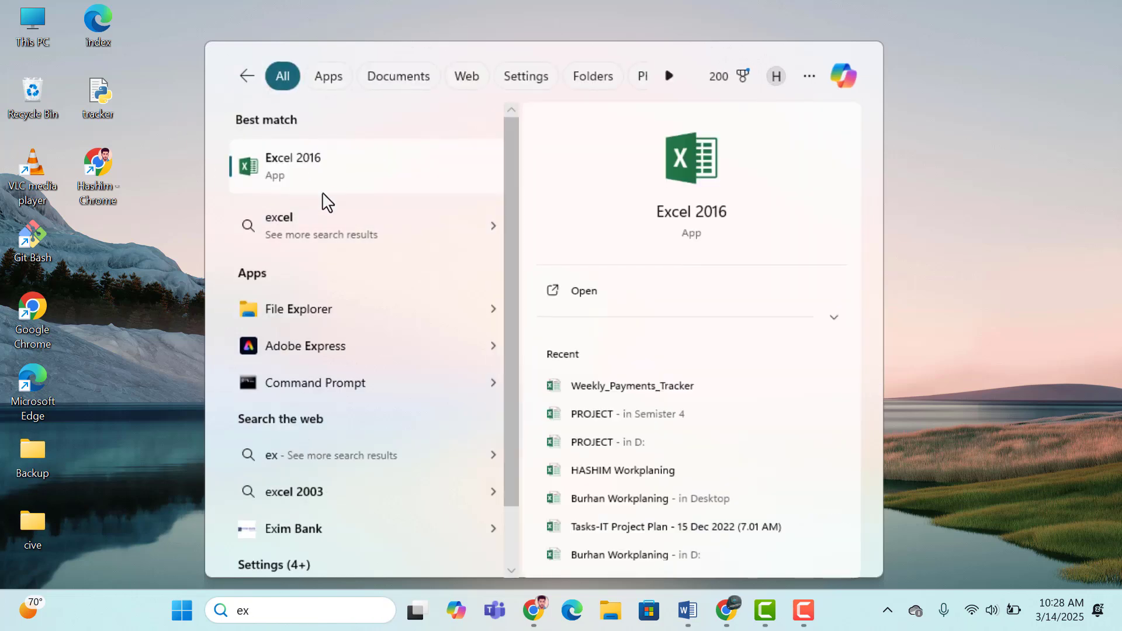
pyautogui.click(272, 174)
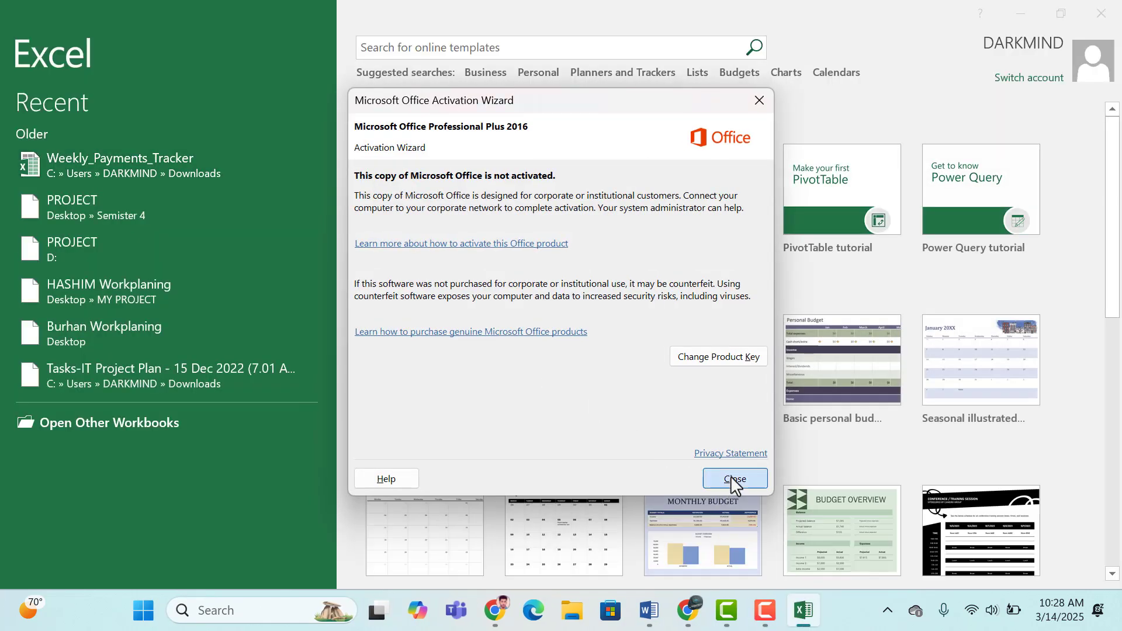
pyautogui.click(732, 479)
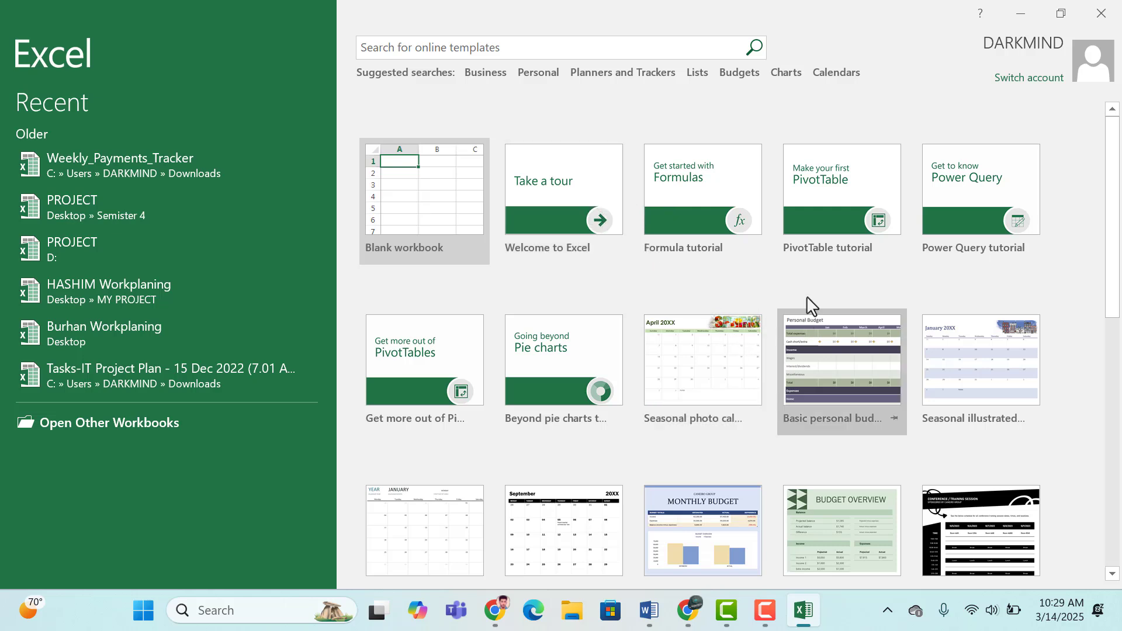
# Create a new blank workbook from the start screen's template gallery.
pyautogui.scroll(-2, 809, 304)
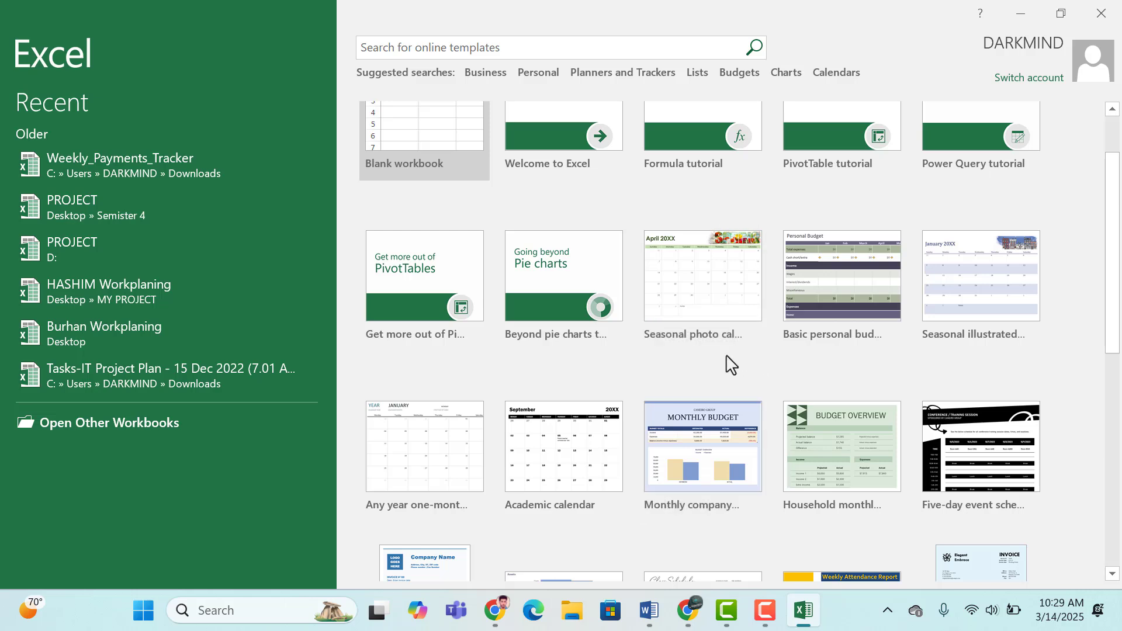
pyautogui.scroll(-1, 719, 353)
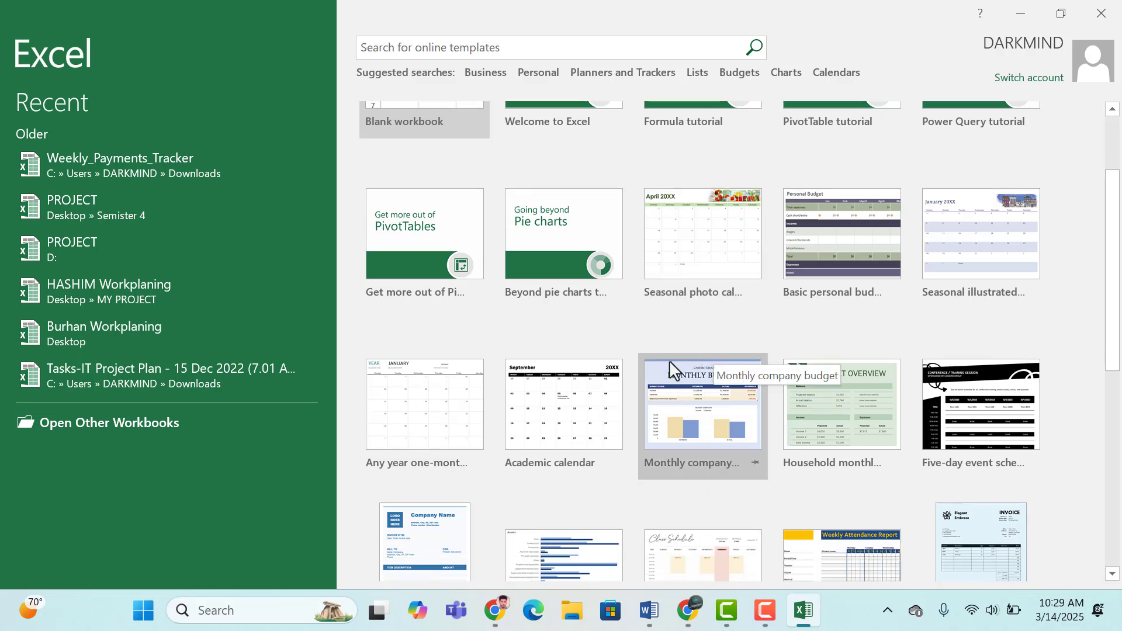
pyautogui.scroll(-1, 725, 362)
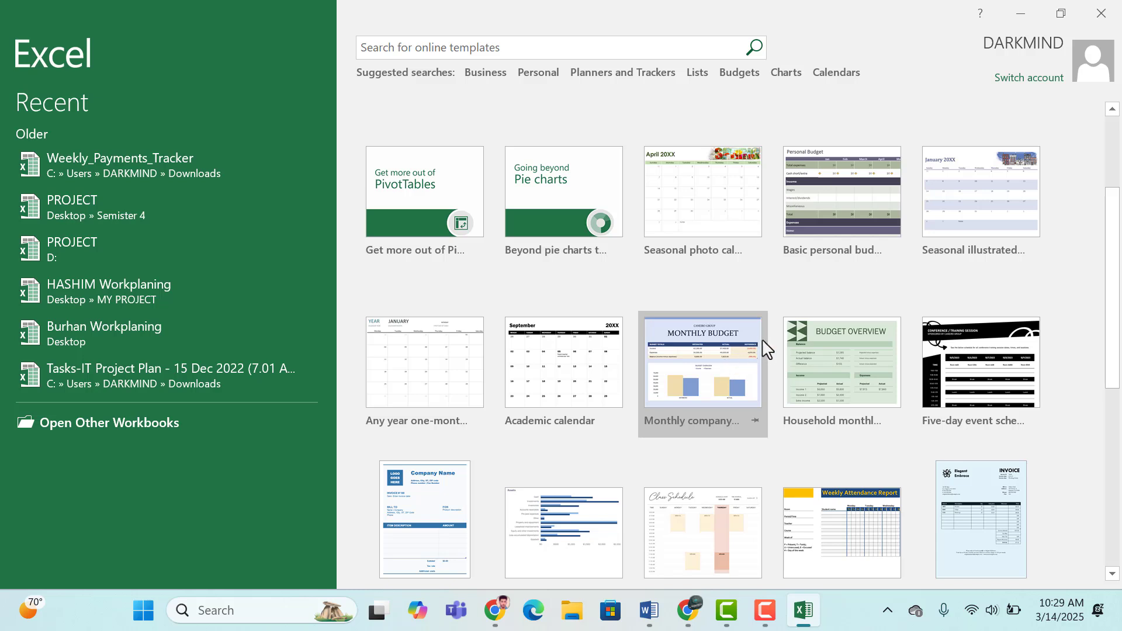
pyautogui.scroll(1, 759, 344)
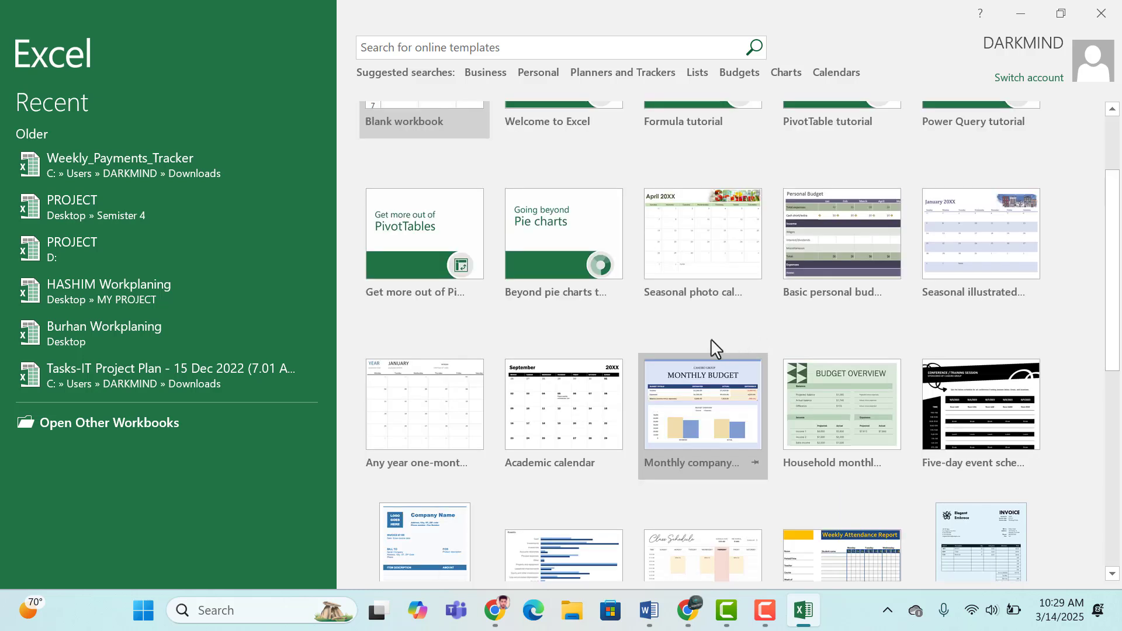
pyautogui.scroll(3, 711, 338)
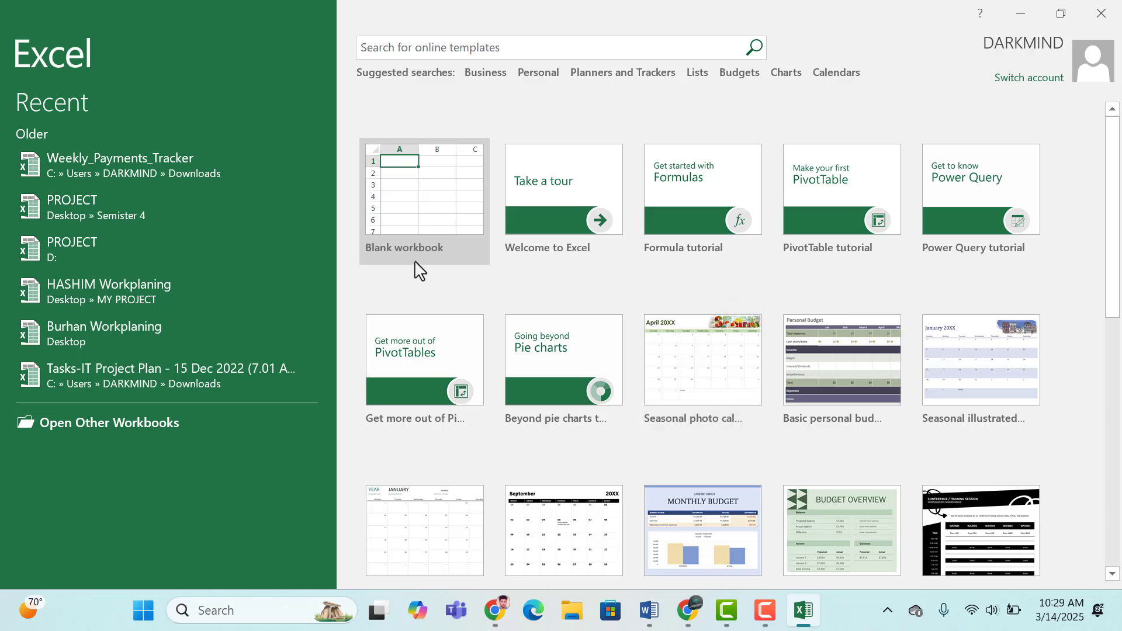
pyautogui.click(443, 206)
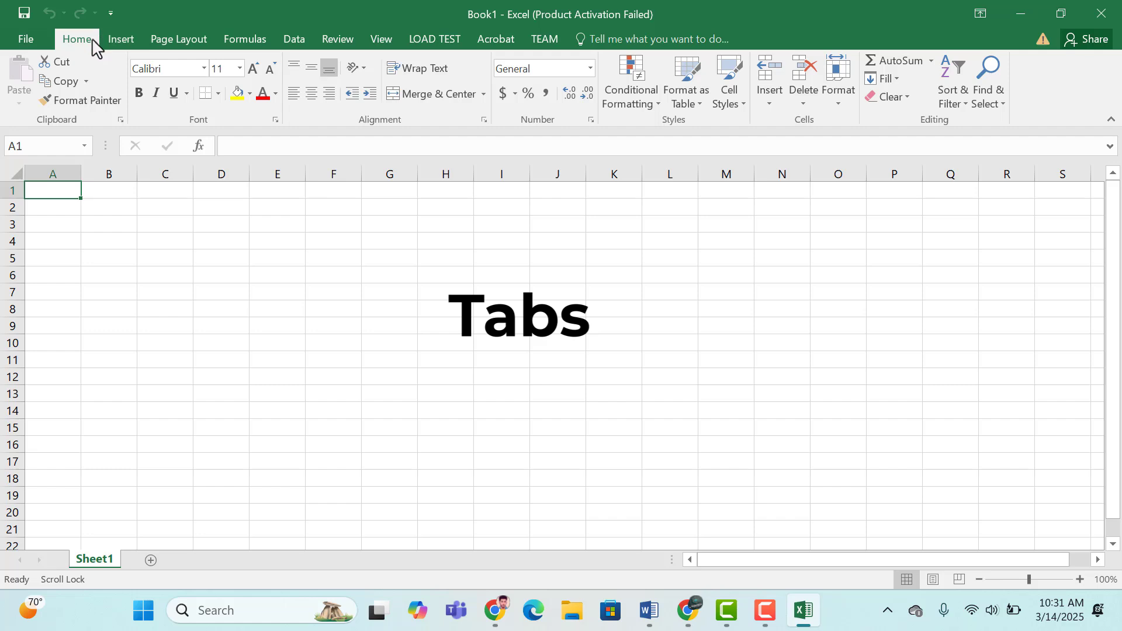
# Look through the Insert, Page Layout and Formulas command sets, ending back on the Home commands.
pyautogui.click(124, 40)
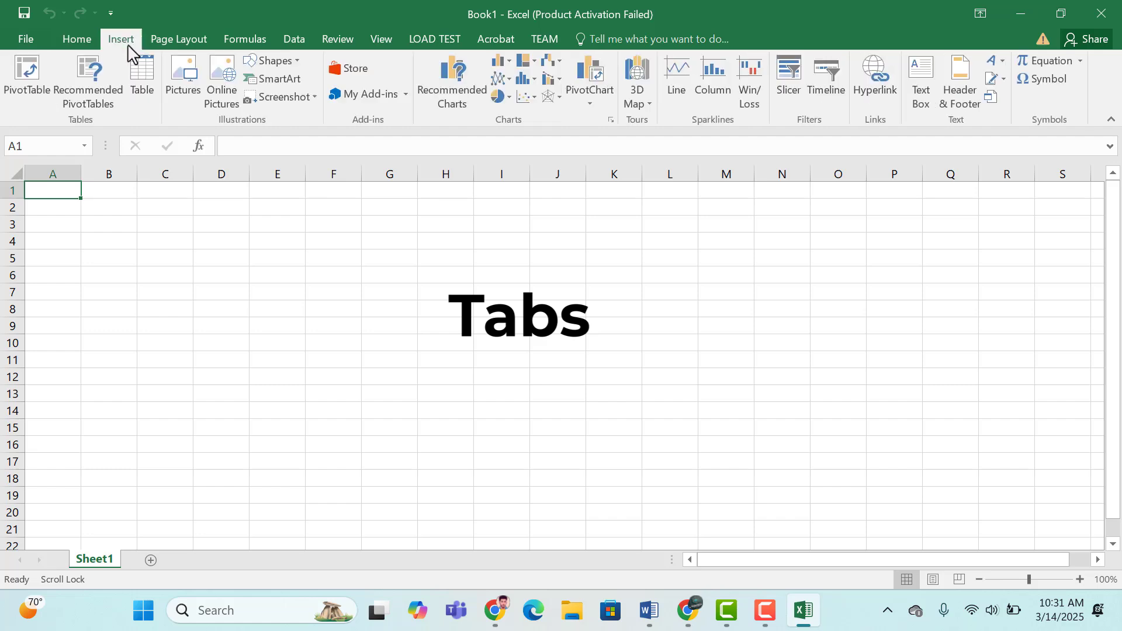
pyautogui.click(185, 42)
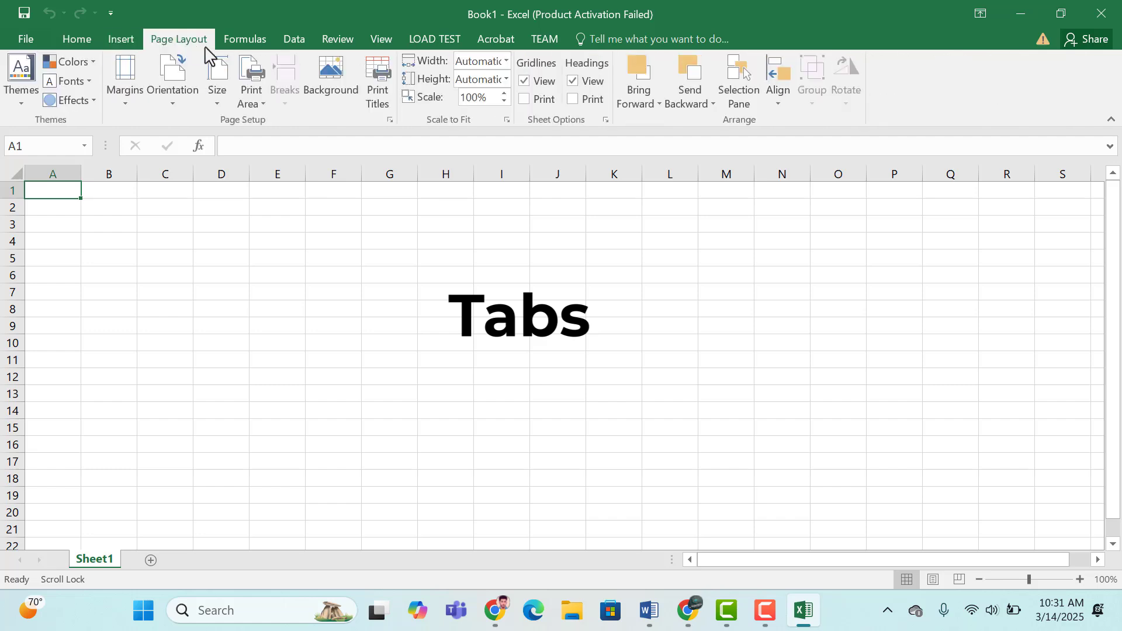
pyautogui.click(250, 40)
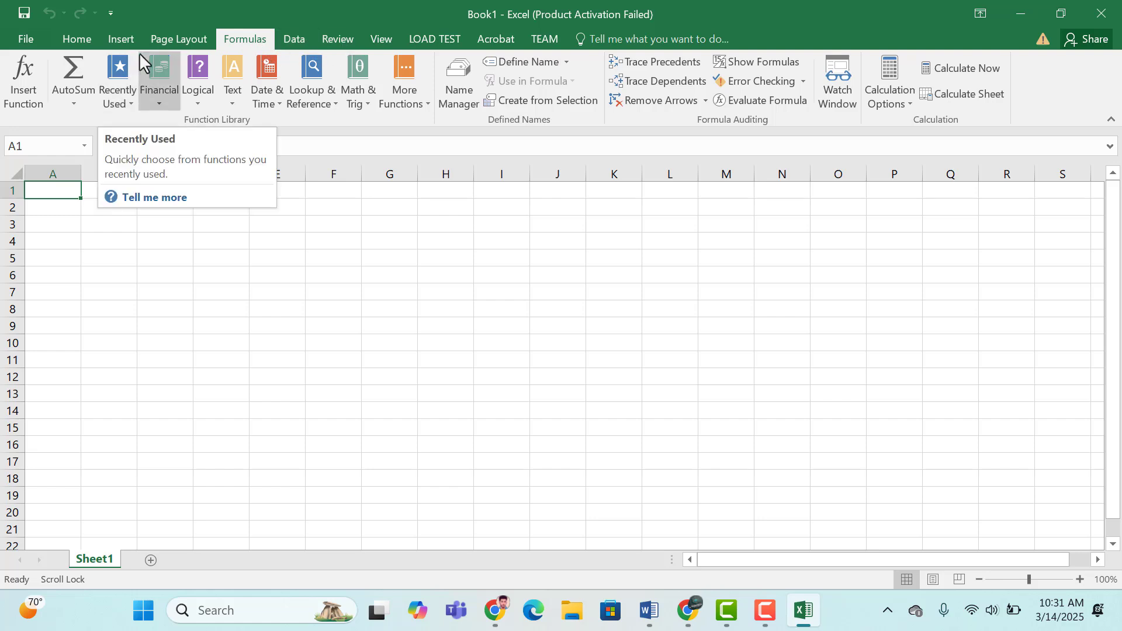
pyautogui.click(93, 33)
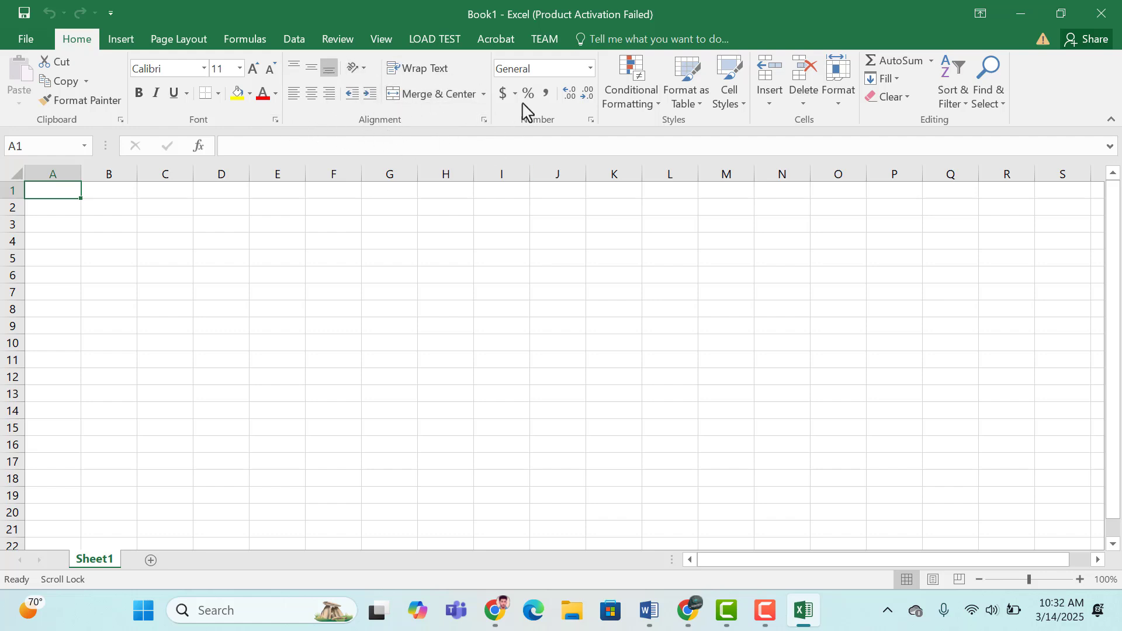
# View the Font settings in the Format Cells dialog twice, closing it each time without making changes.
pyautogui.click(276, 121)
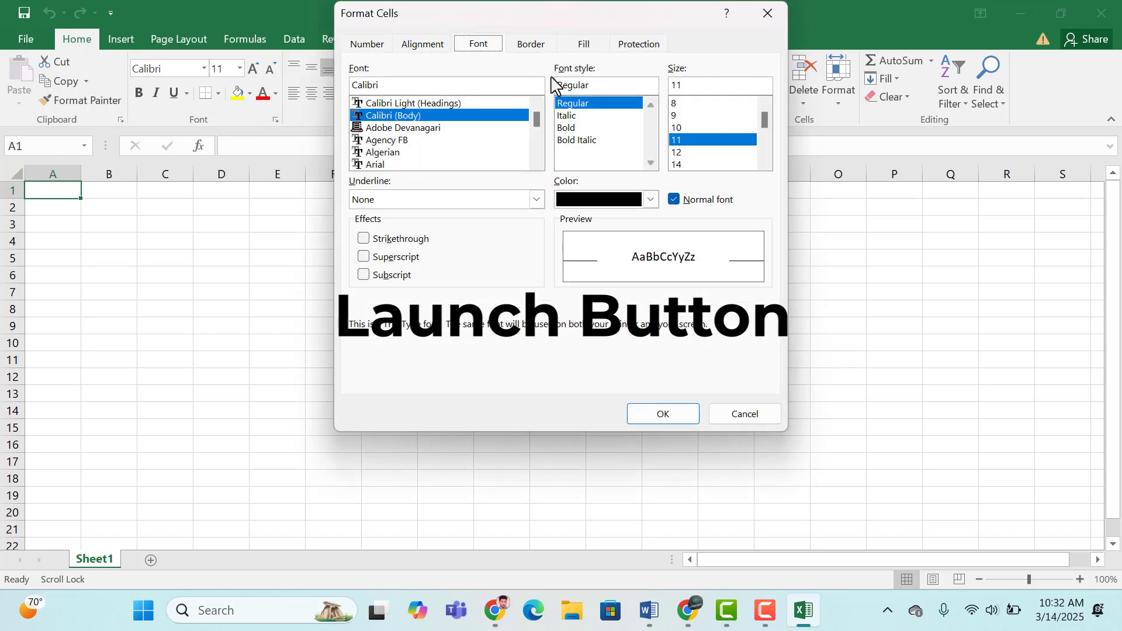
pyautogui.click(774, 12)
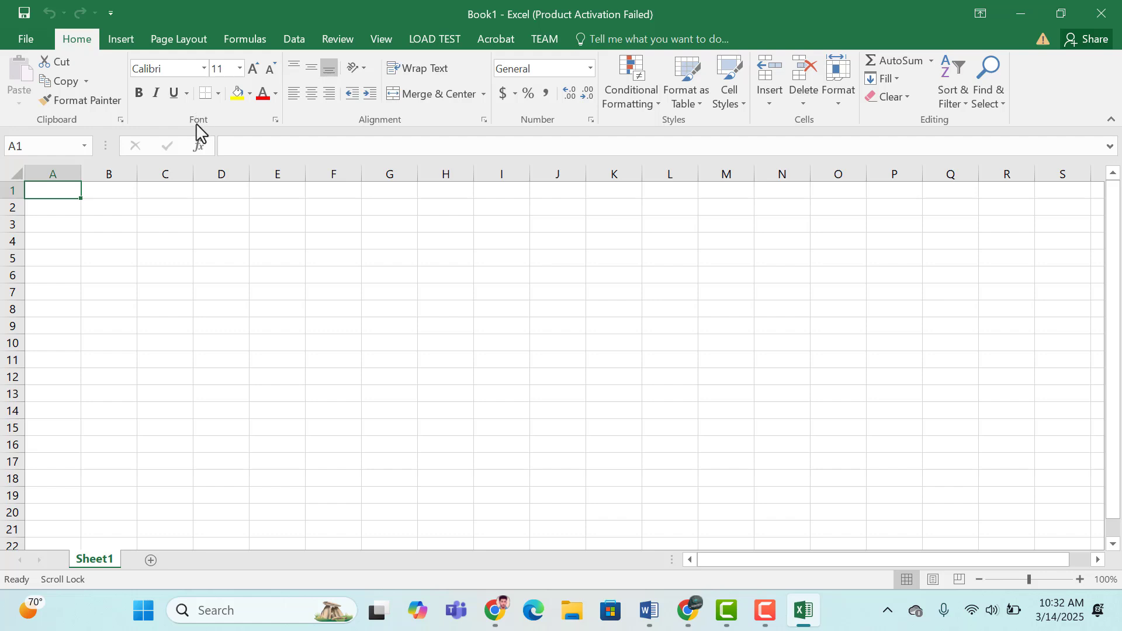
pyautogui.click(275, 121)
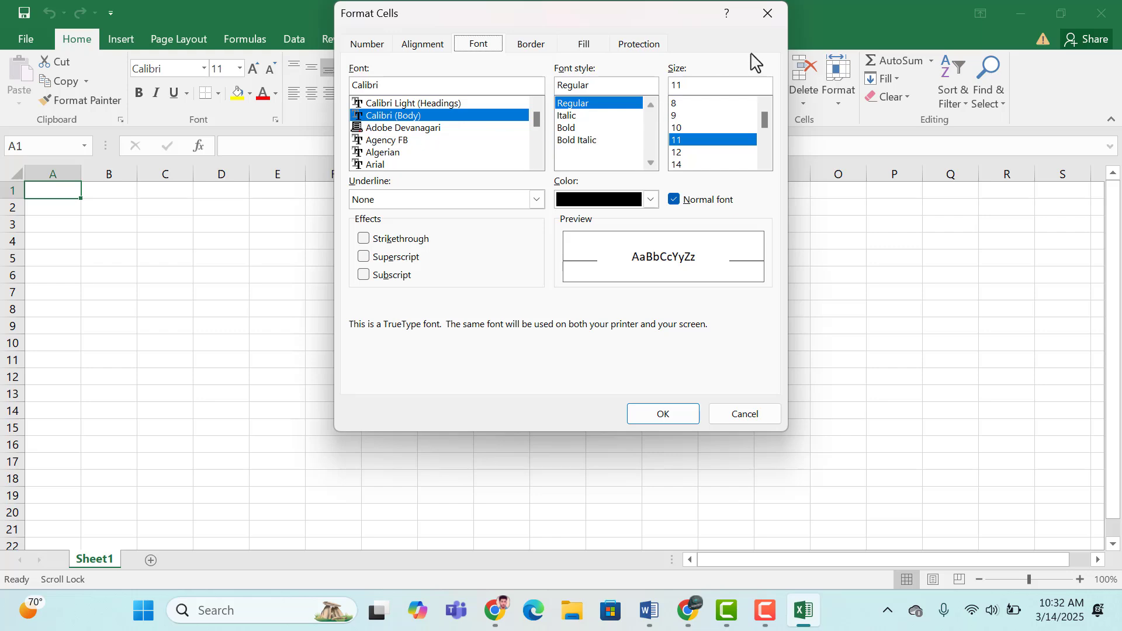
pyautogui.click(768, 13)
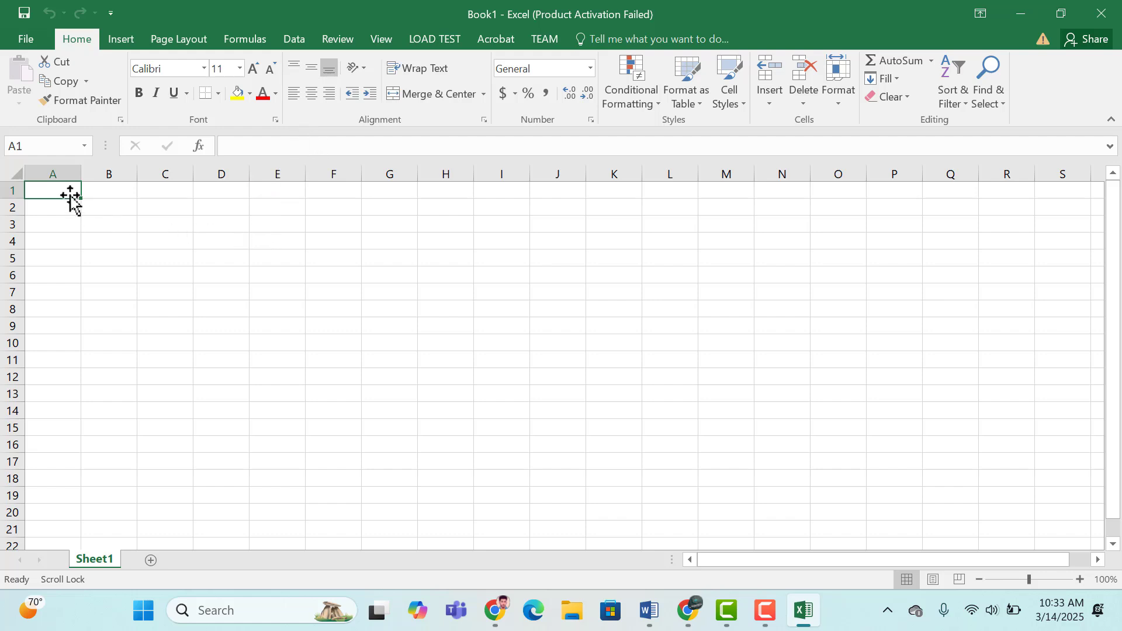
# Select whole columns B, C and D as well as whole rows, one at a time.
pyautogui.click(109, 173)
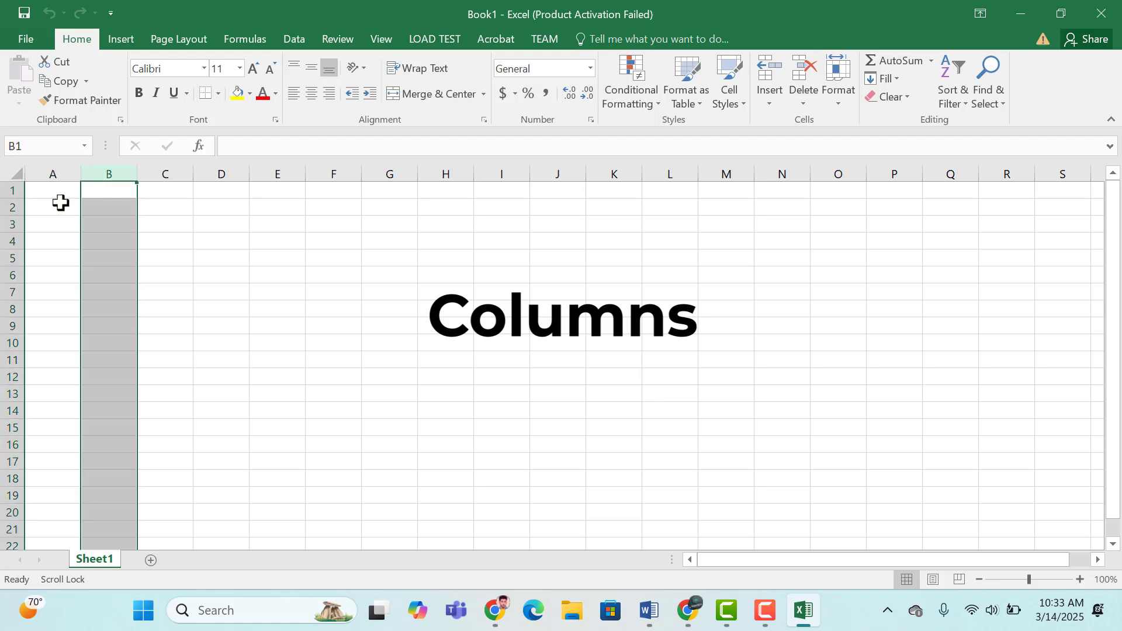
pyautogui.click(13, 208)
pyautogui.click(98, 175)
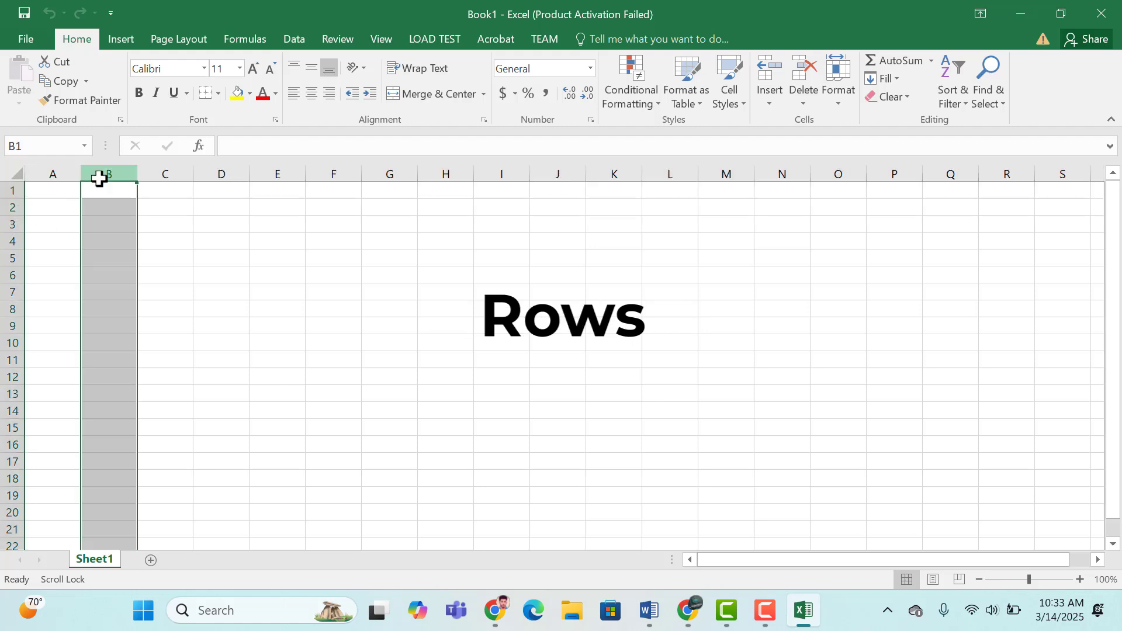
pyautogui.click(181, 174)
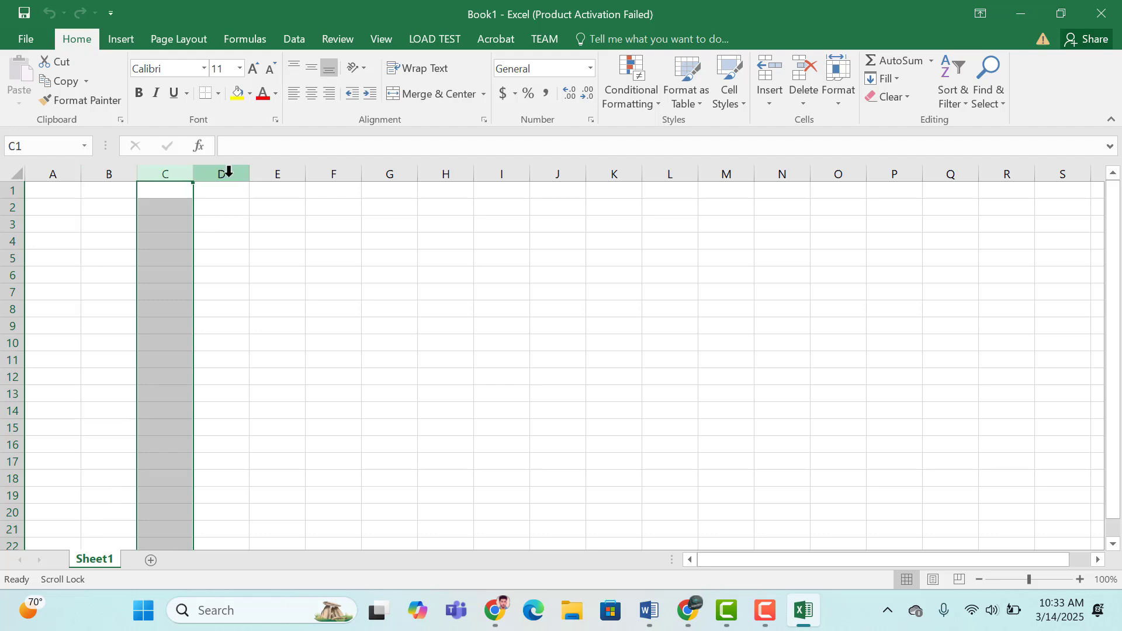
pyautogui.click(224, 173)
pyautogui.click(11, 191)
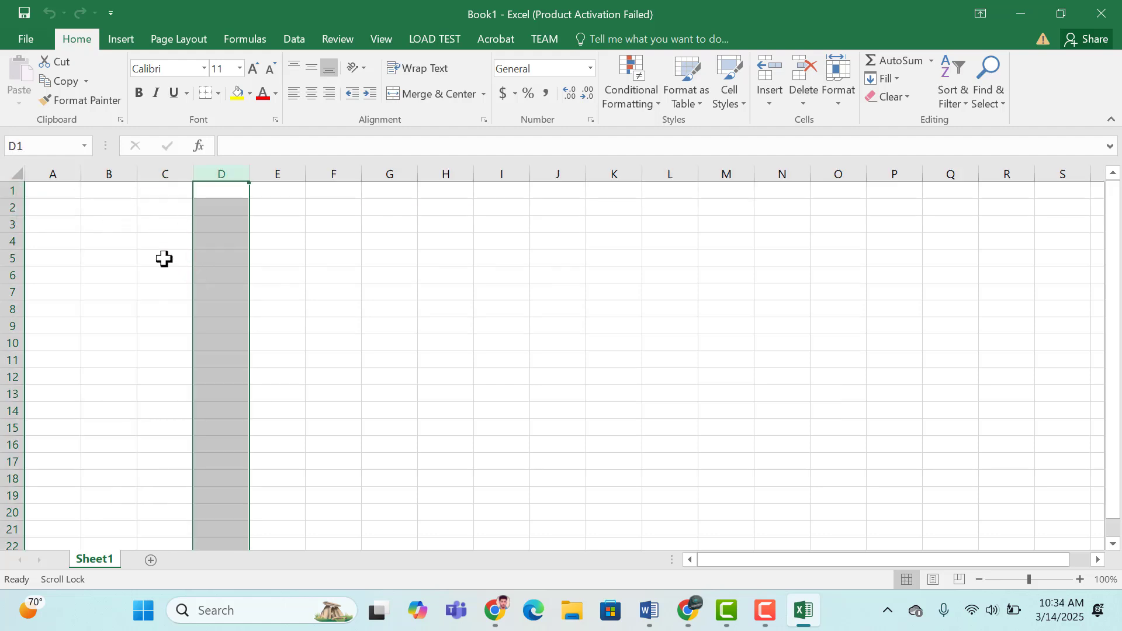
# Select the single cells C5, D6 and B6 one after another.
pyautogui.click(164, 259)
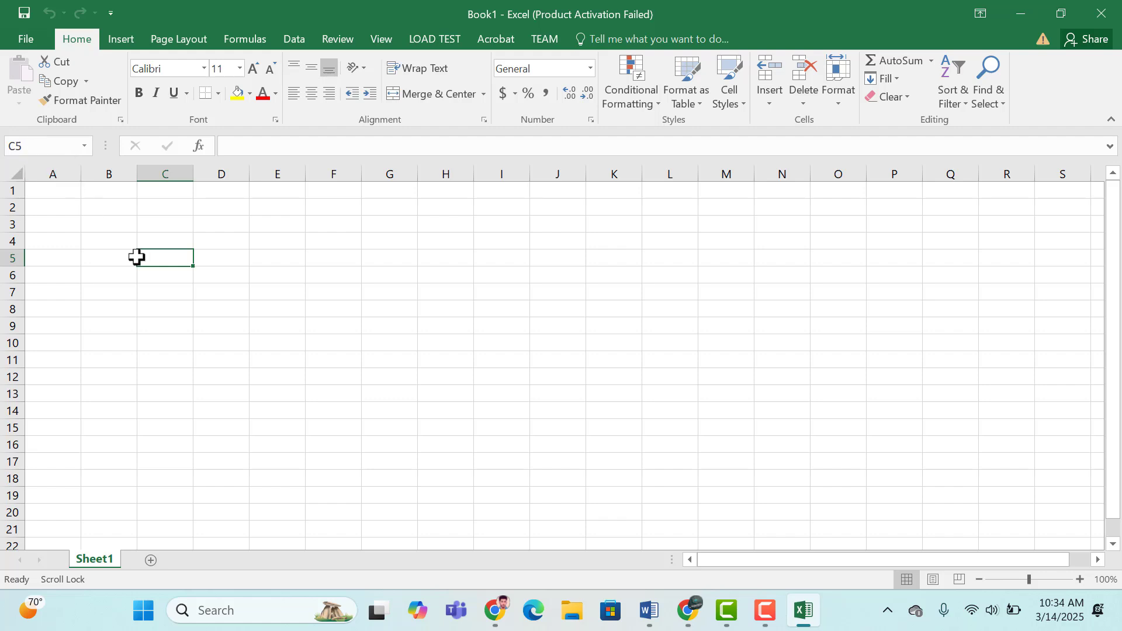
pyautogui.click(226, 270)
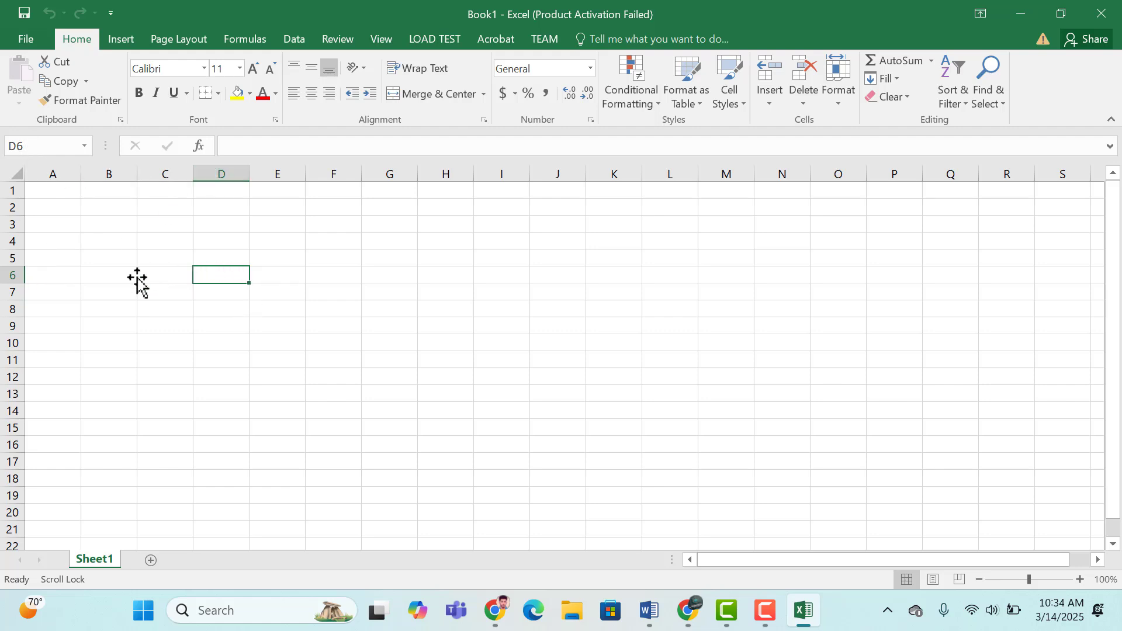
pyautogui.click(114, 279)
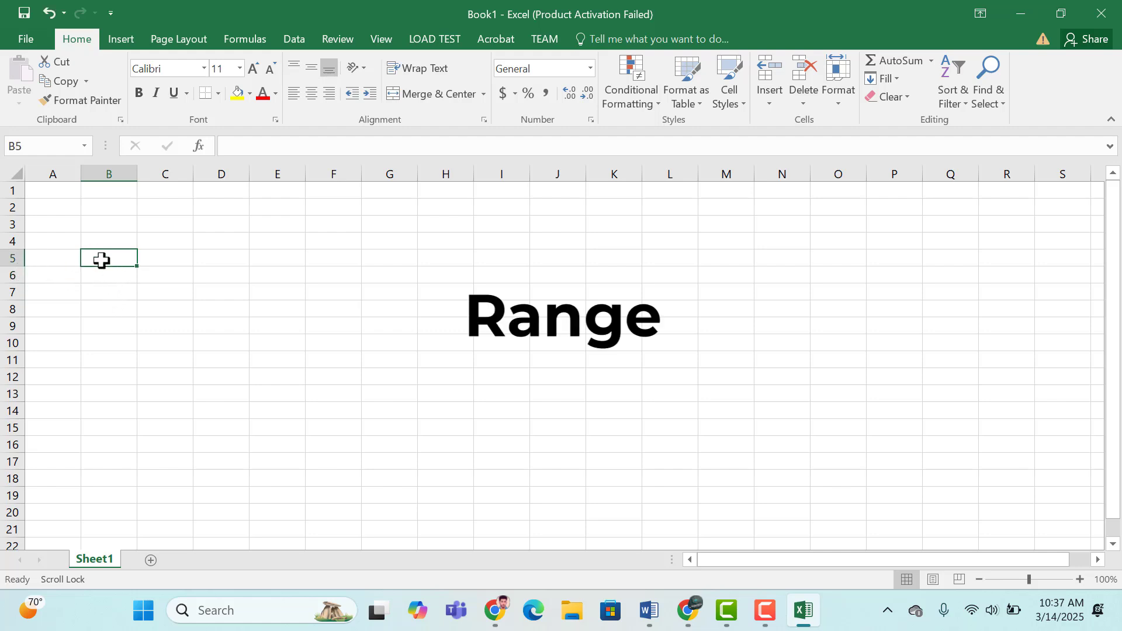
# Select several cell ranges in turn, including the blocks E6:H16 and B4:F17 and the single-row range E6:J6.
pyautogui.click(106, 233)
pyautogui.moveTo(93, 220); pyautogui.dragTo(222, 393)
pyautogui.moveTo(300, 278); pyautogui.dragTo(430, 436)
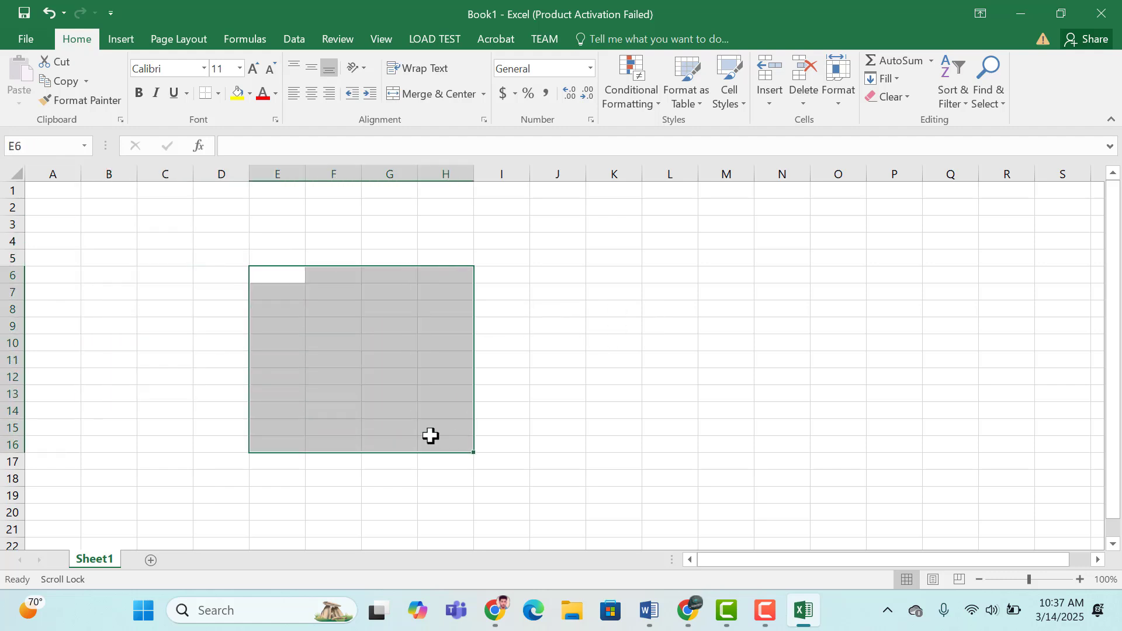
pyautogui.moveTo(166, 224); pyautogui.dragTo(181, 438)
pyautogui.moveTo(275, 275); pyautogui.dragTo(532, 282)
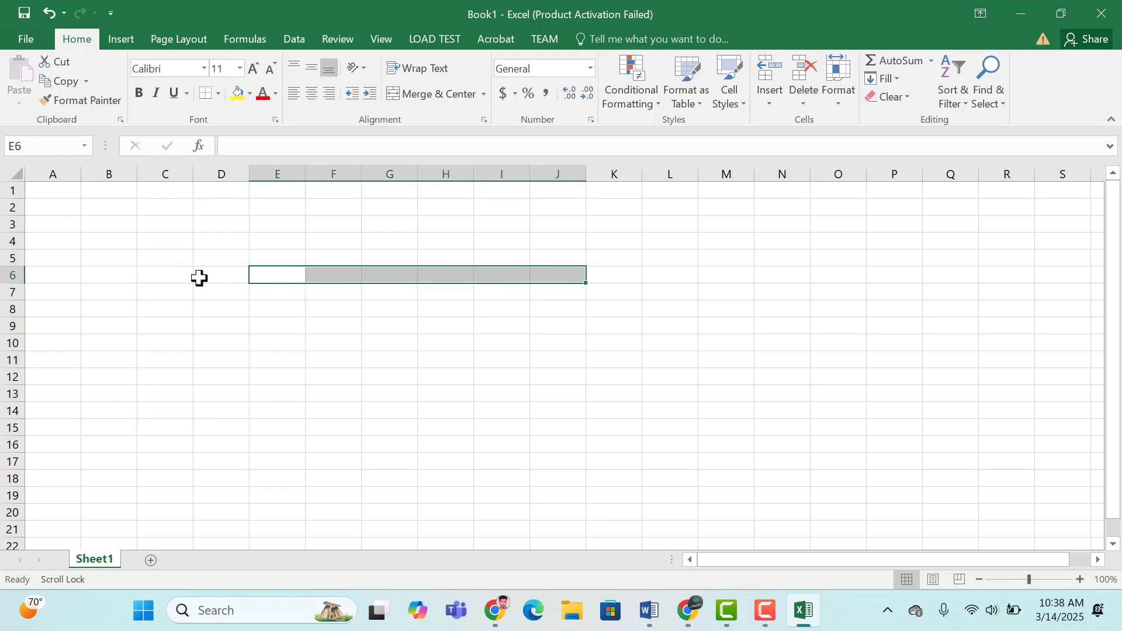
pyautogui.moveTo(105, 243); pyautogui.dragTo(306, 463)
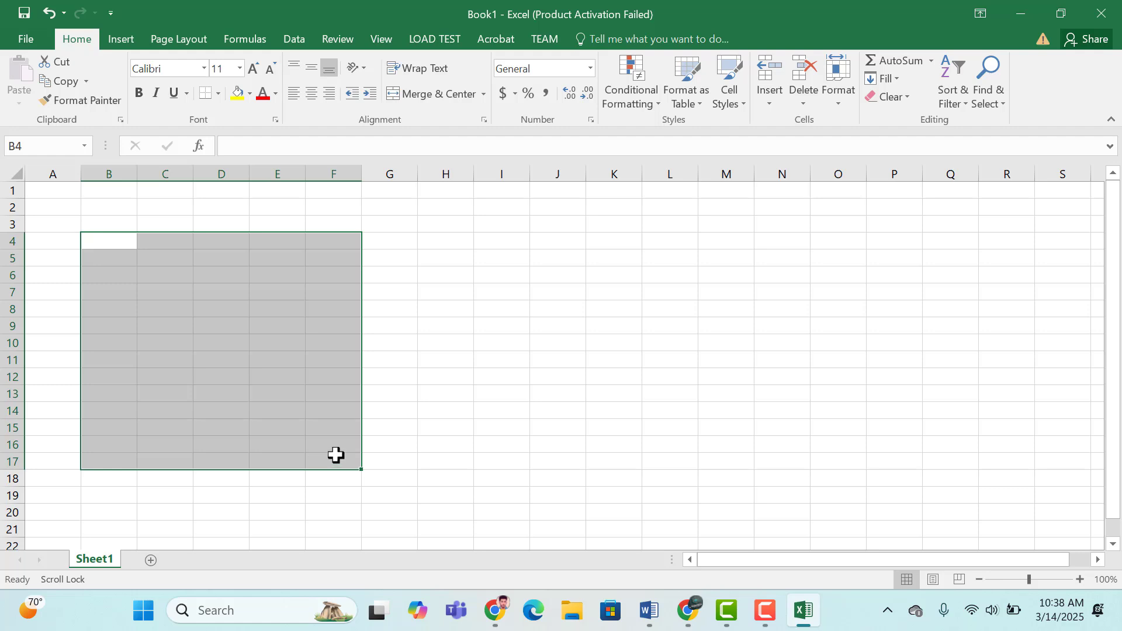
# Enter the range reference B4:F17 as text in cell G4 and select that cell range.
pyautogui.click(403, 241)
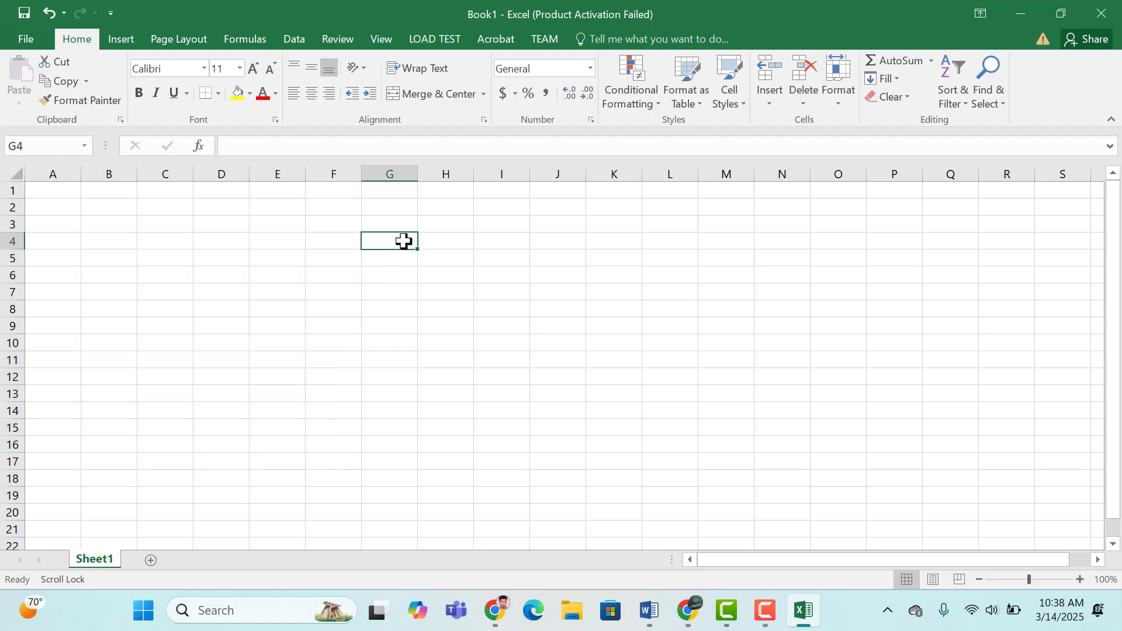
pyautogui.write('B4:F17')
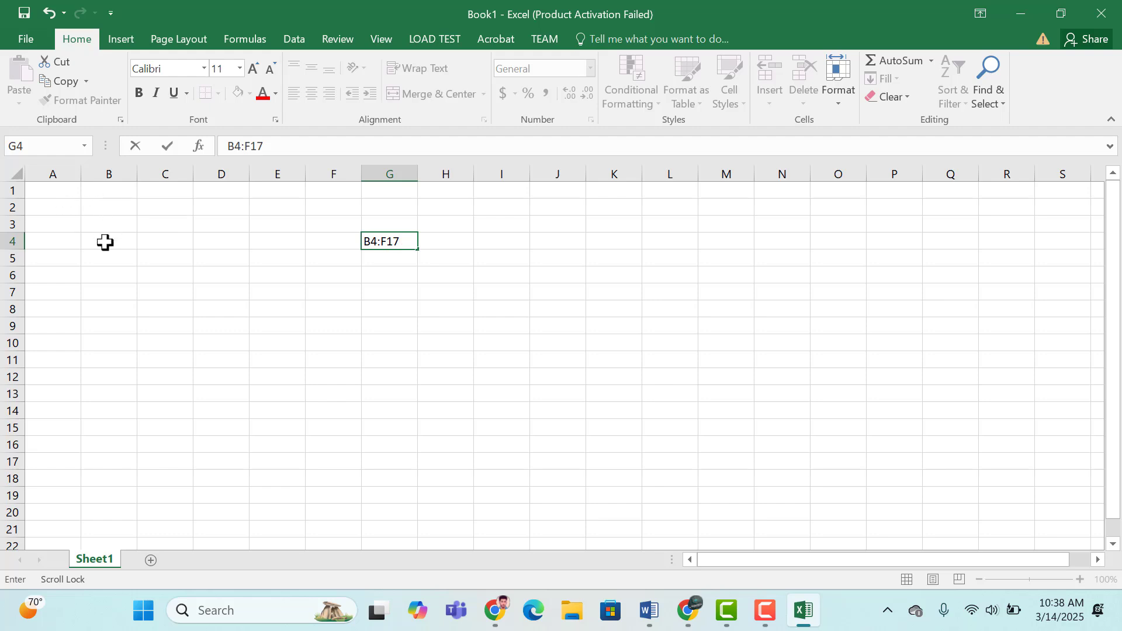
pyautogui.moveTo(105, 241); pyautogui.dragTo(343, 458)
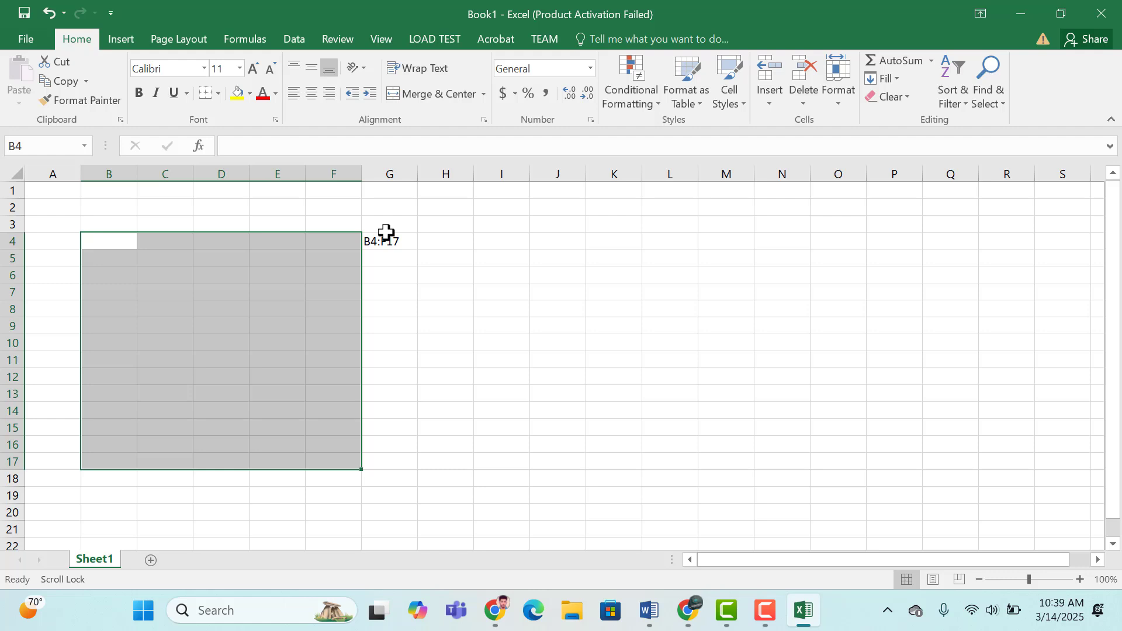
# Clear the range reference text from cell G4.
pyautogui.click(405, 243)
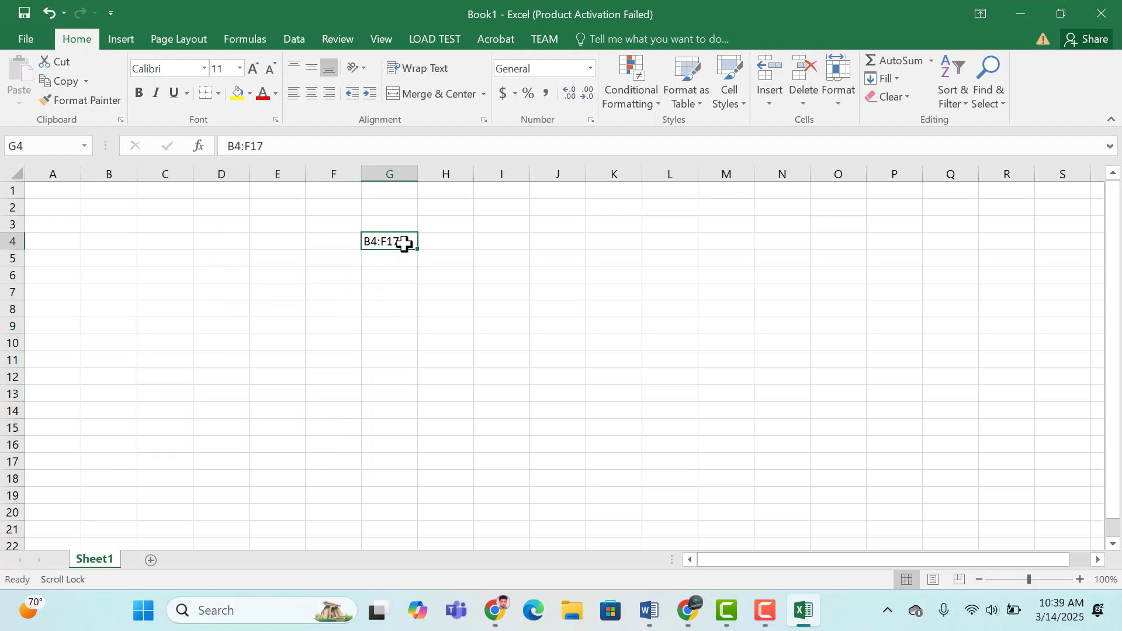
pyautogui.press('BackSpace')
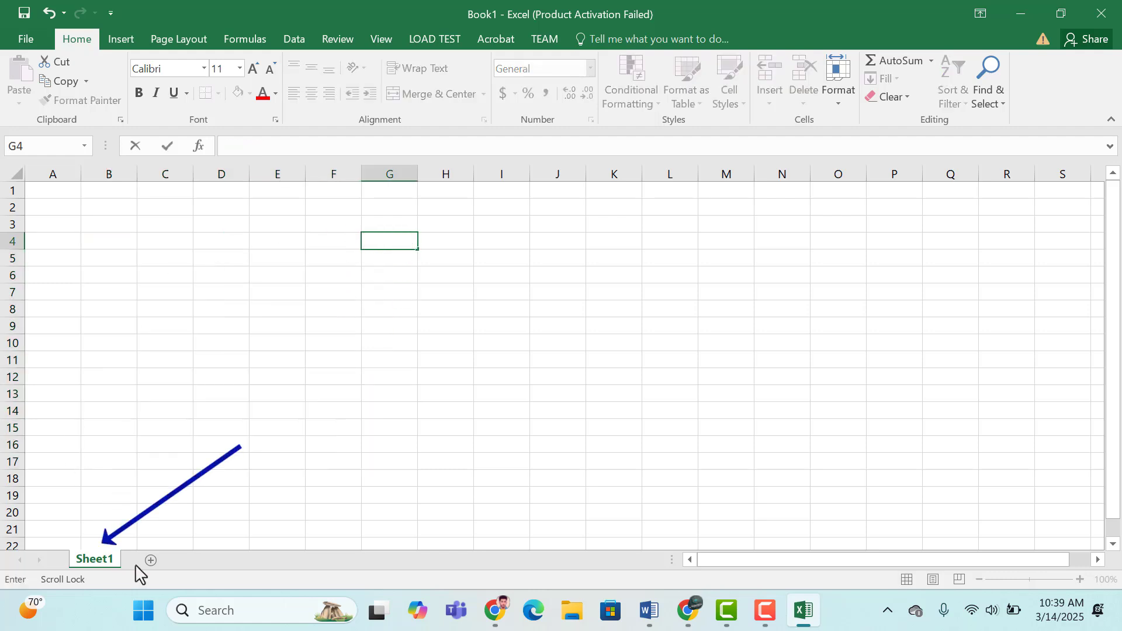
pyautogui.click(212, 530)
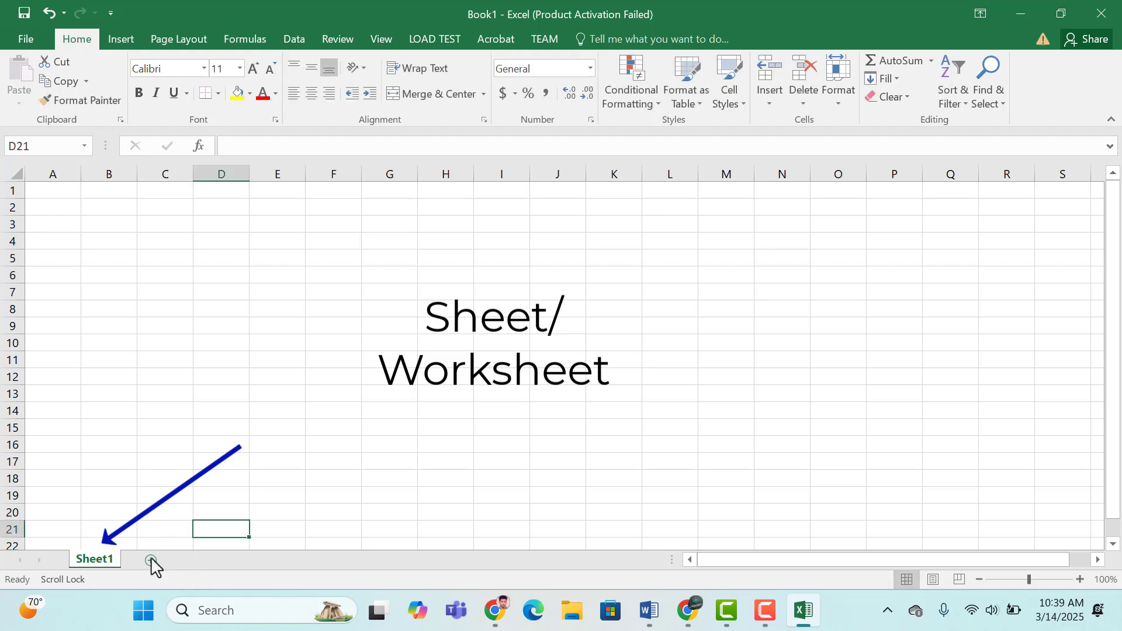
# Add a second worksheet to the workbook.
pyautogui.click(151, 561)
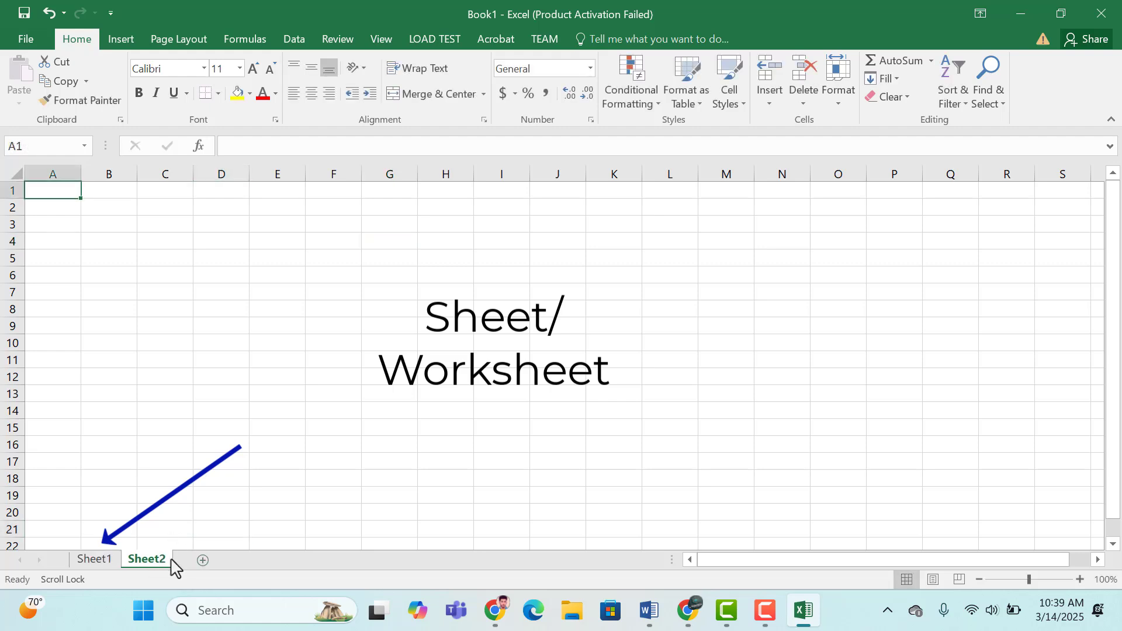
# Add a third worksheet to the workbook and delete that sheet again.
pyautogui.click(203, 561)
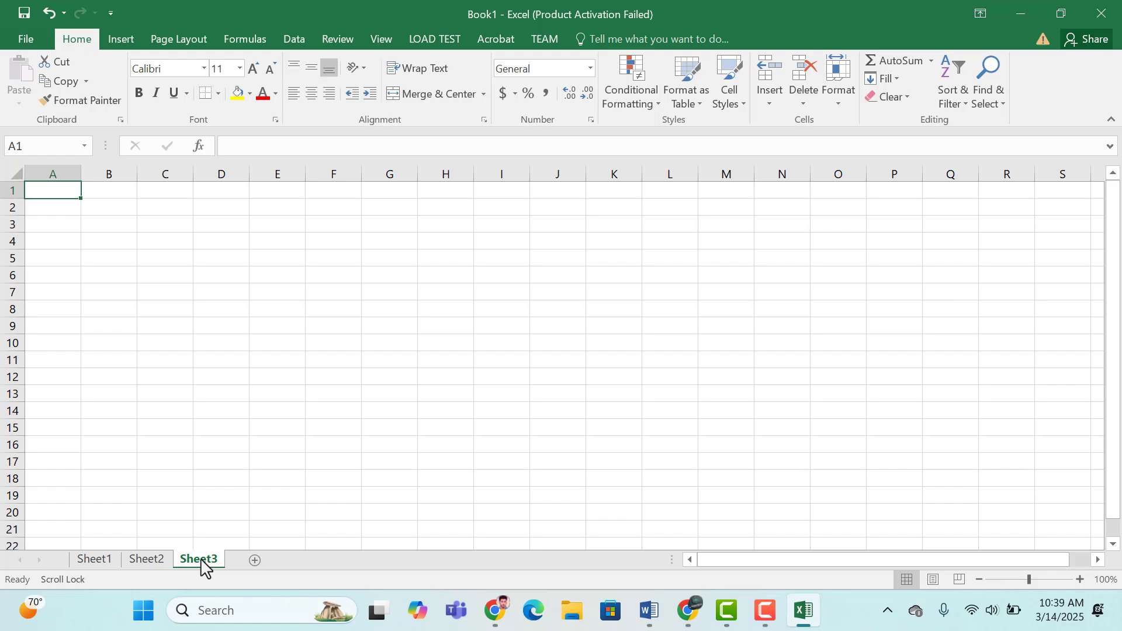
pyautogui.rightClick(200, 560)
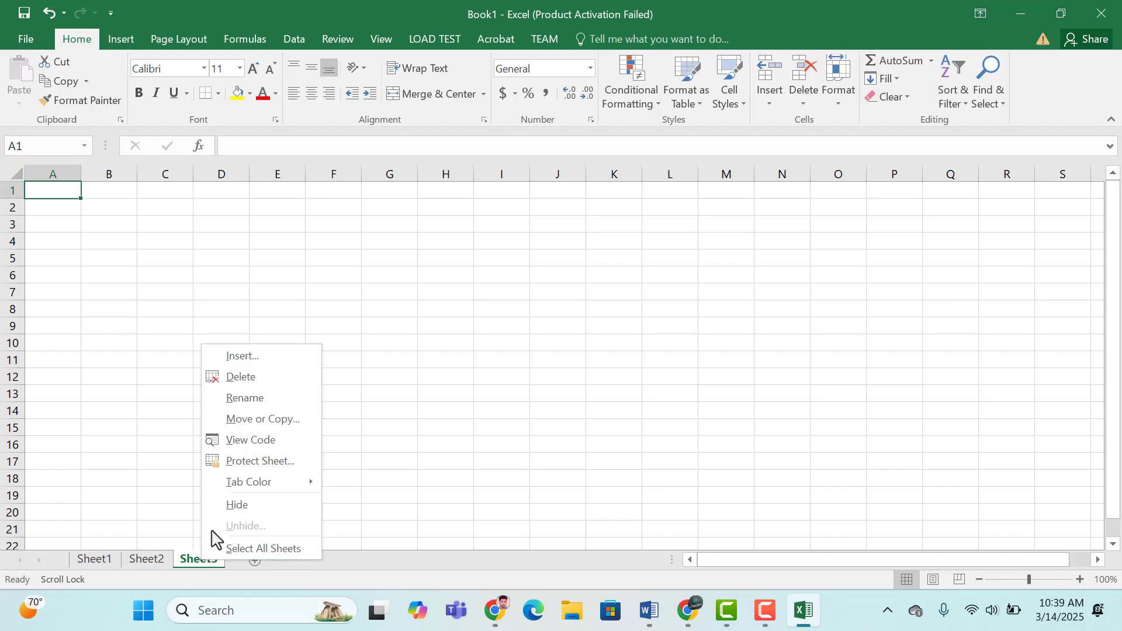
pyautogui.click(236, 380)
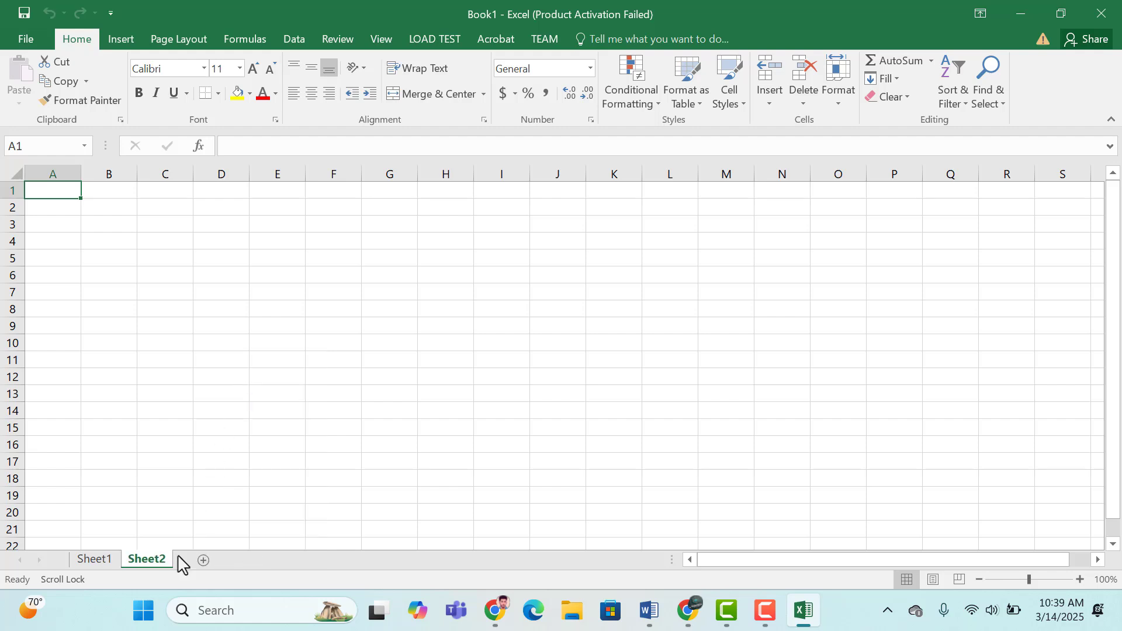
# Rename the Sheet2 worksheet as DATA.
pyautogui.doubleClick(147, 560)
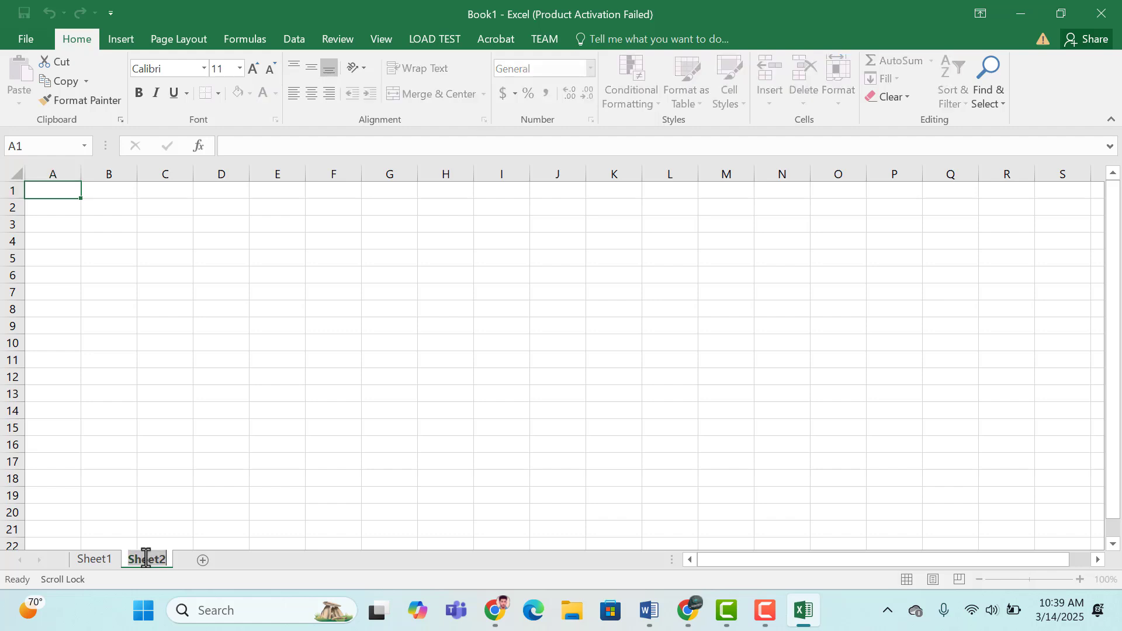
pyautogui.write('DATA')
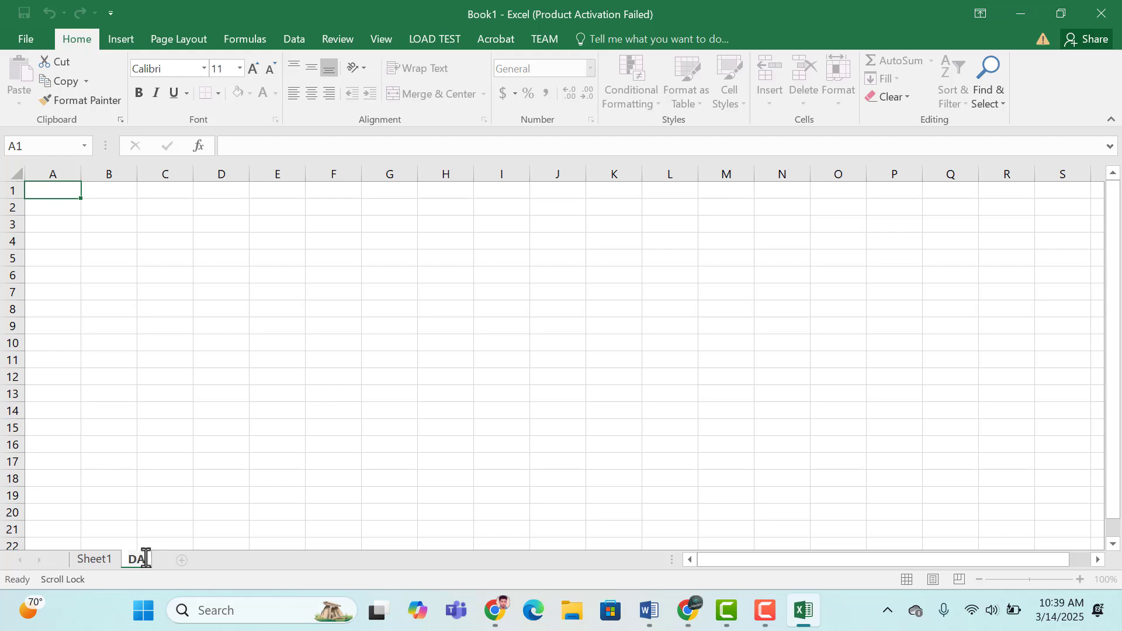
pyautogui.click(143, 479)
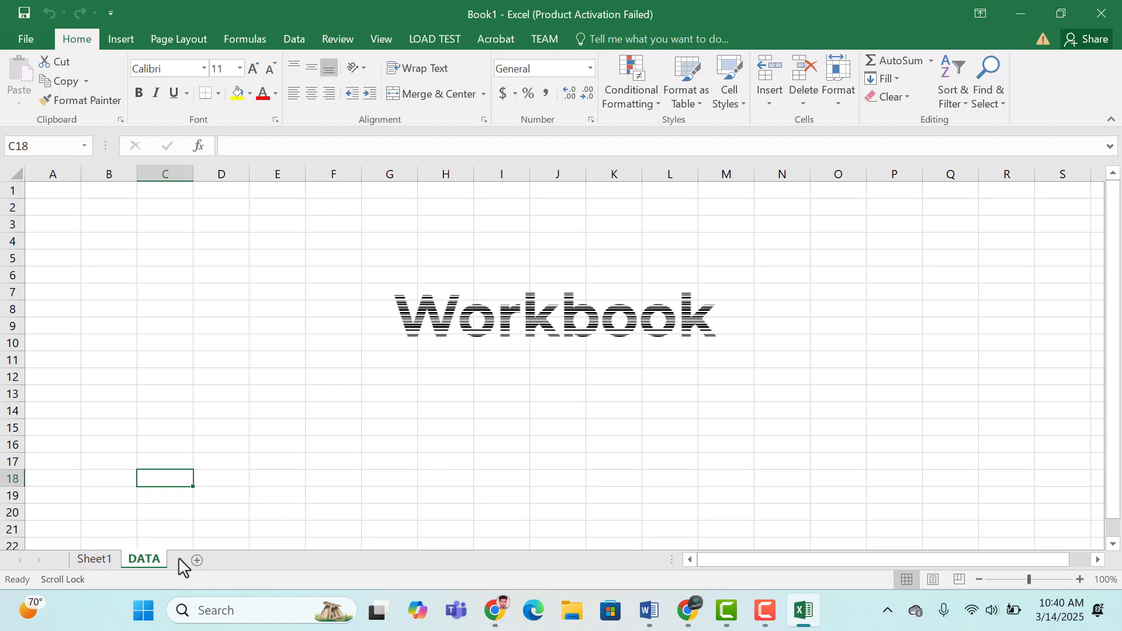
pyautogui.click(296, 358)
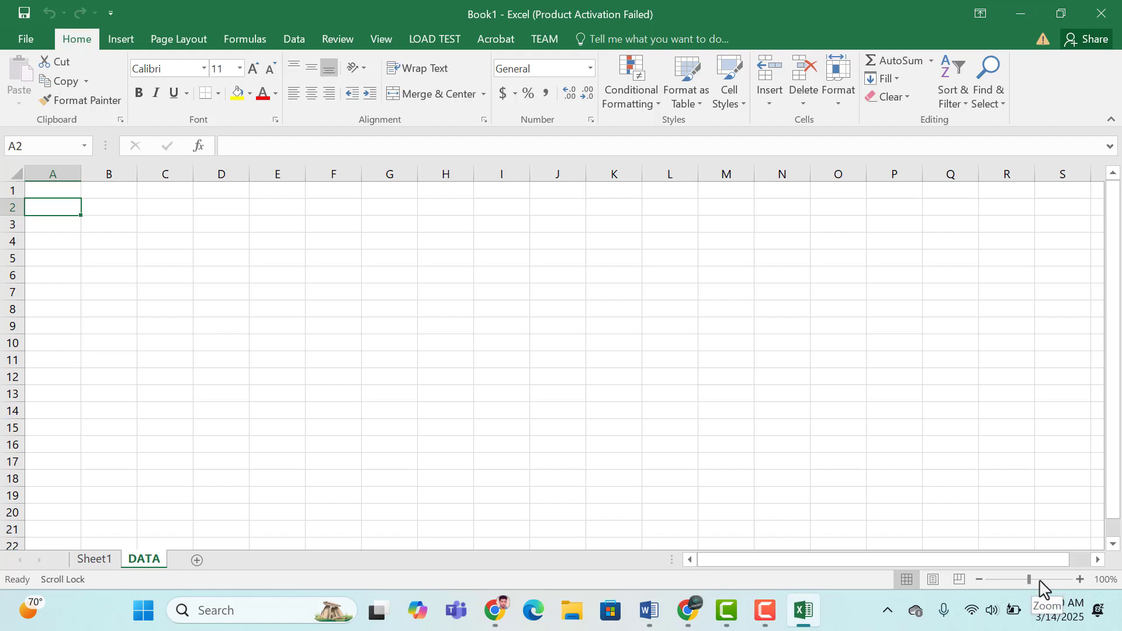
# Increase the zoom of the DATA worksheet to 150%.
pyautogui.click(1080, 579)
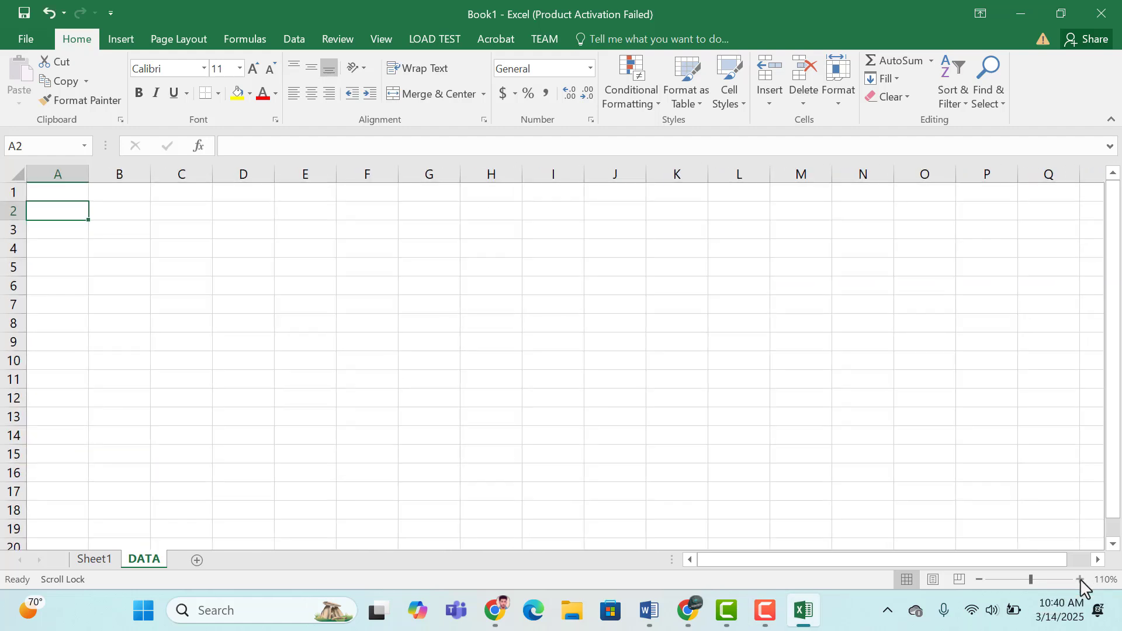
pyautogui.click(1080, 579)
pyautogui.click(1080, 579)
pyautogui.click(1080, 579)
pyautogui.click(1080, 579)
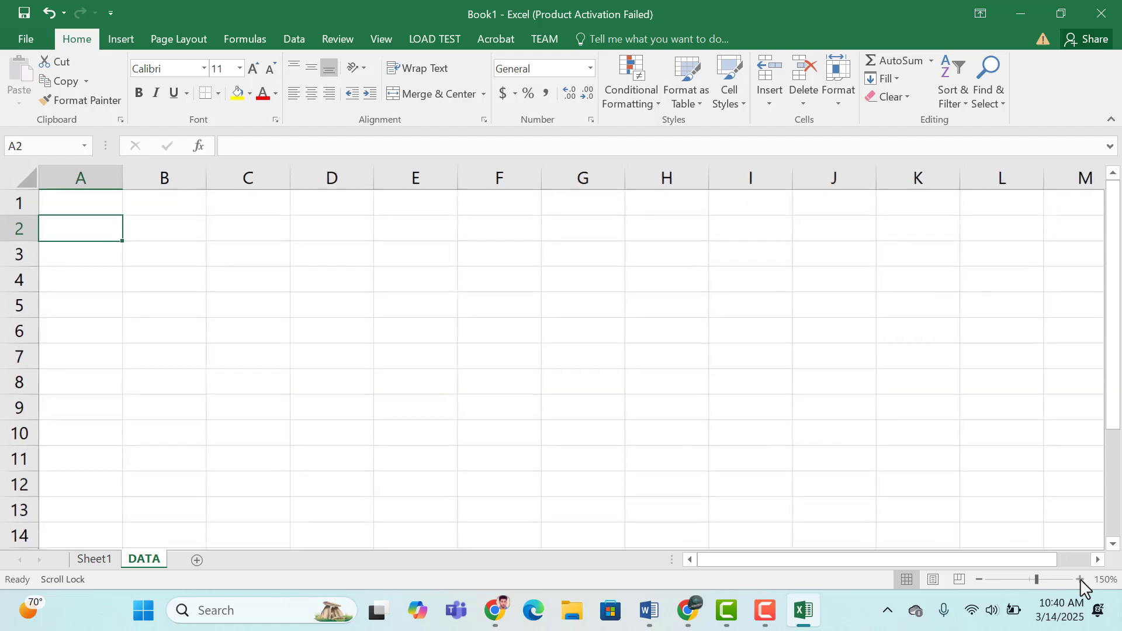
# Enter the title "Employee Record Table" in cell A1 of the DATA worksheet.
pyautogui.click(96, 211)
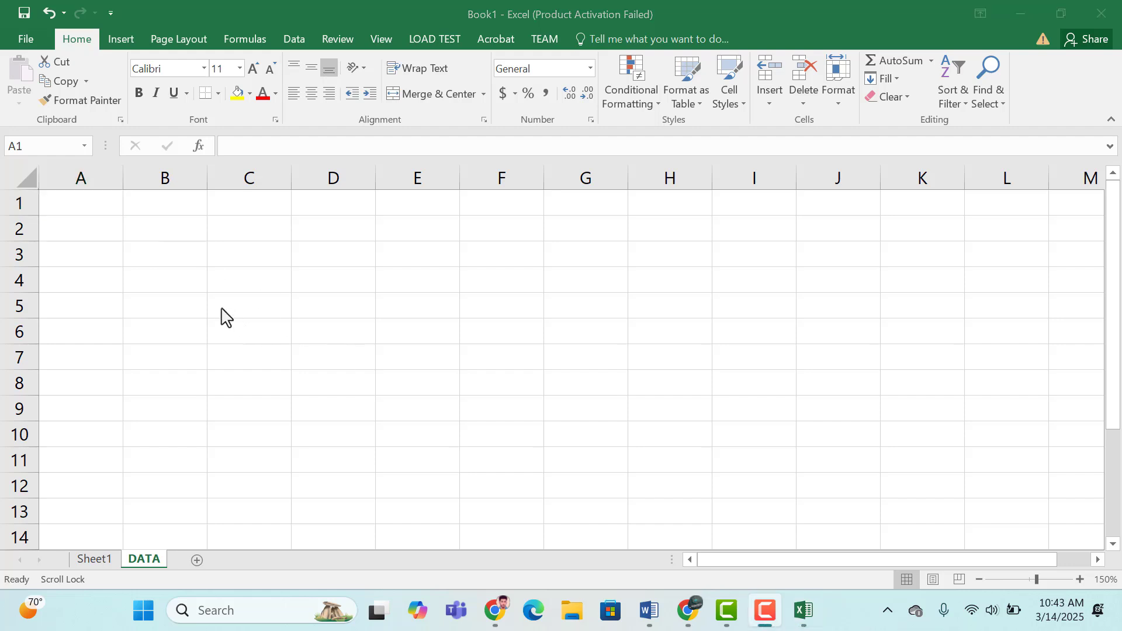
pyautogui.click(82, 209)
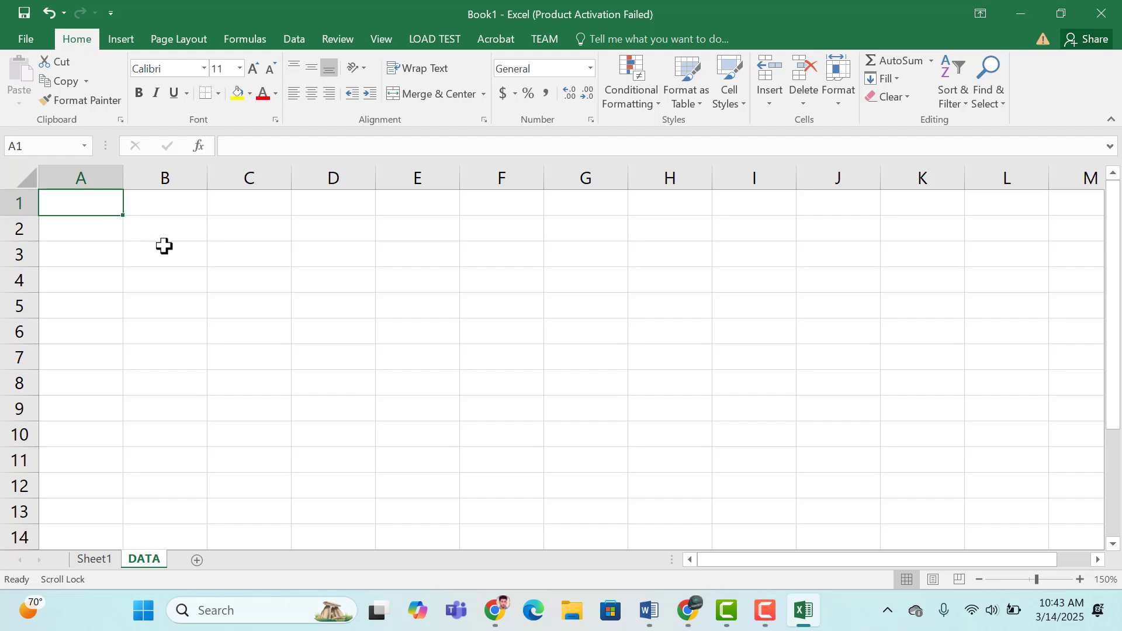
pyautogui.write('Employee')
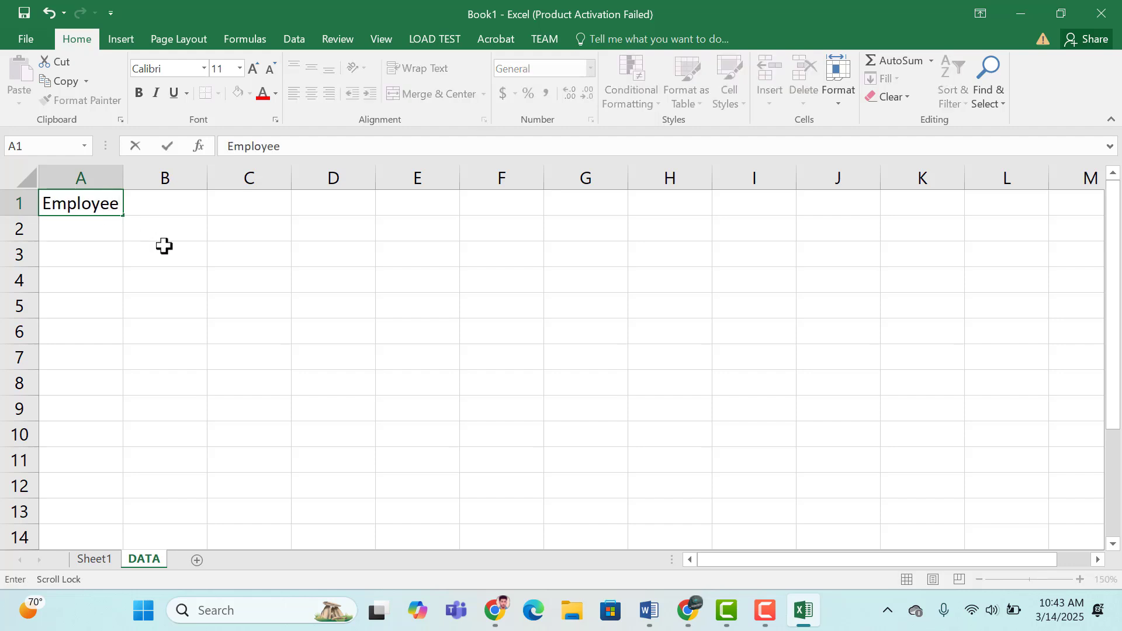
pyautogui.write(' Record')
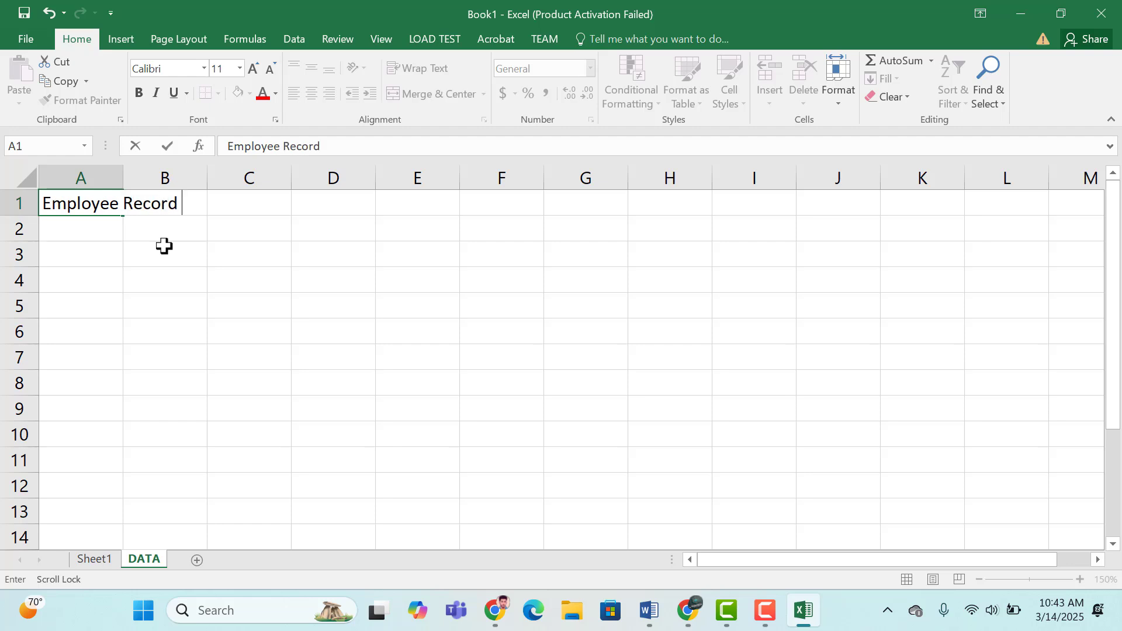
pyautogui.write(' Table')
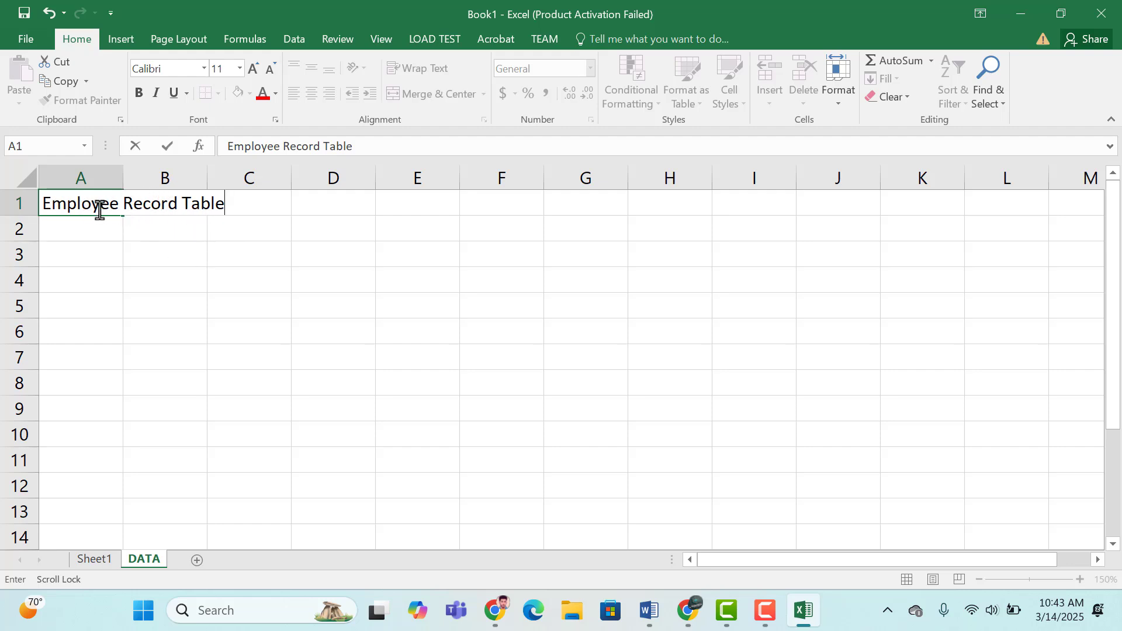
pyautogui.click(64, 235)
# Check the contents of cells A1, B1 and C1 to determine which cell holds the table title.
pyautogui.click(74, 208)
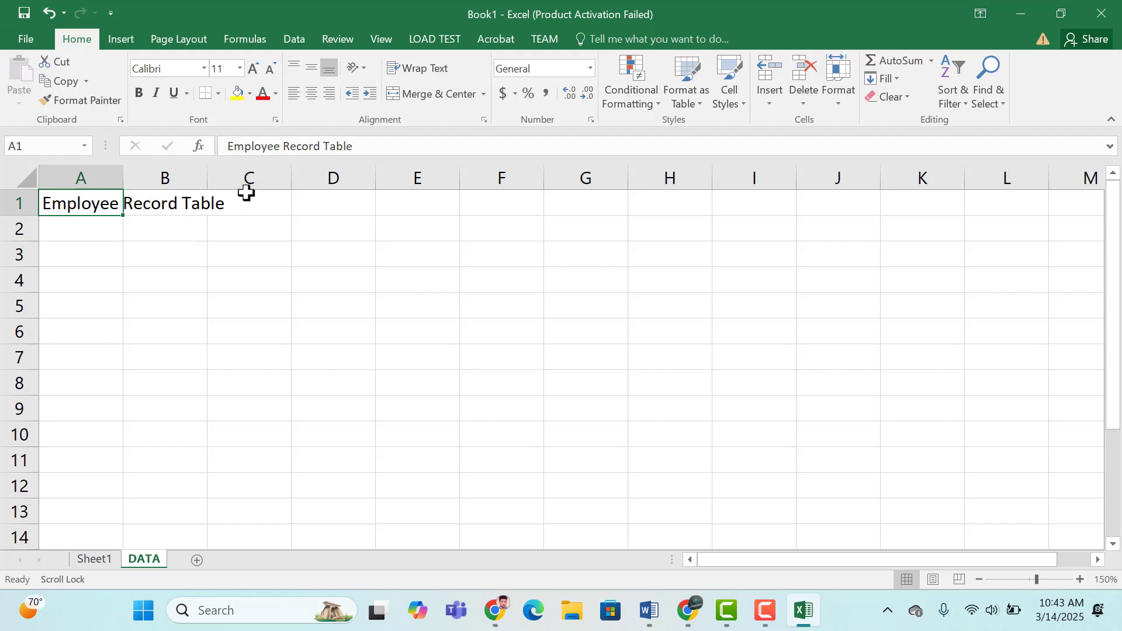
pyautogui.press('Right')
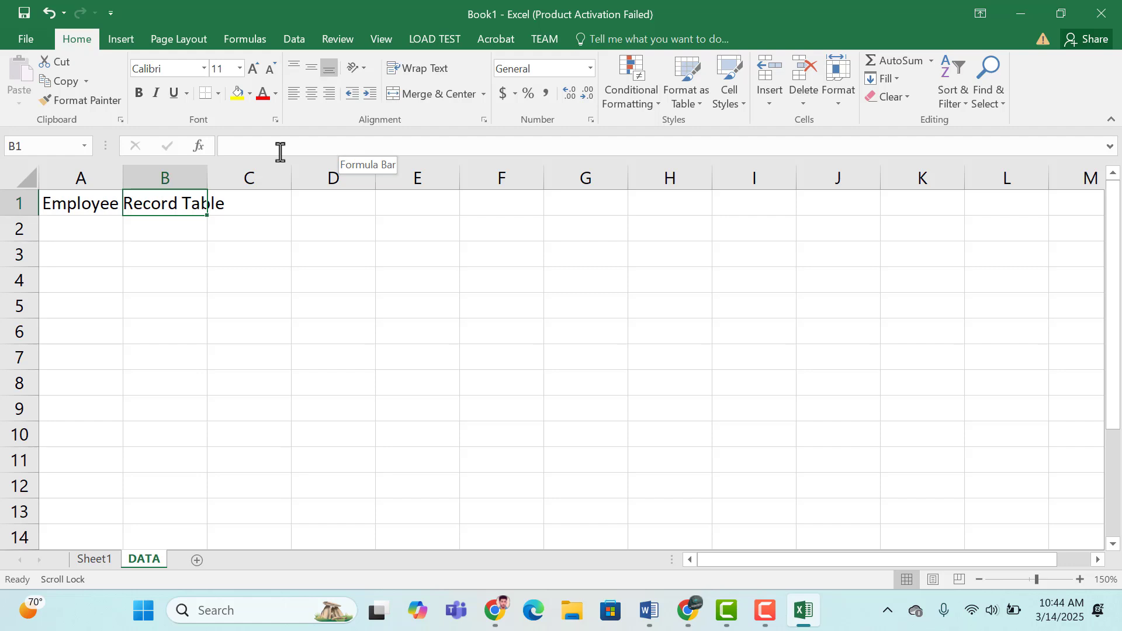
pyautogui.click(248, 201)
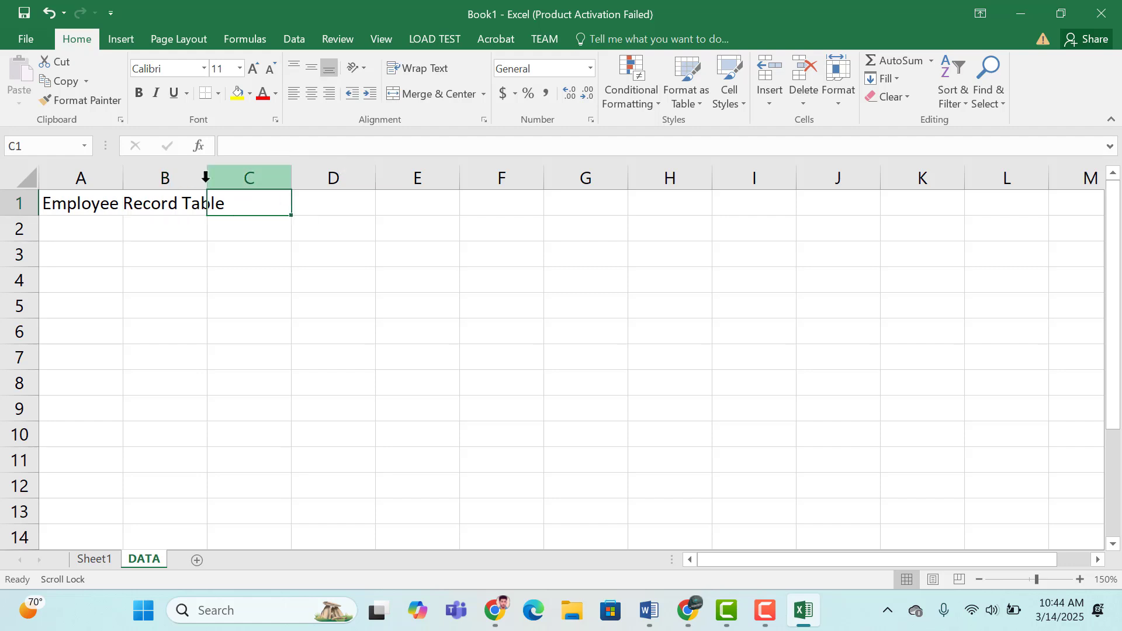
# Widen column A so the title in A1 fits within the cell.
pyautogui.click(92, 202)
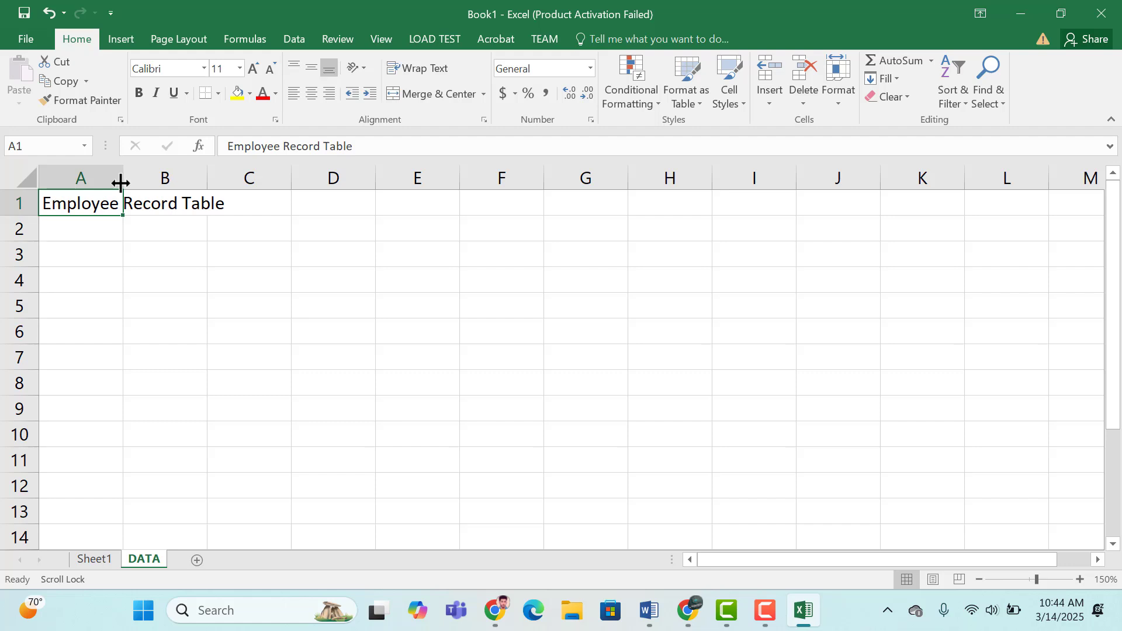
pyautogui.moveTo(124, 181); pyautogui.dragTo(226, 201)
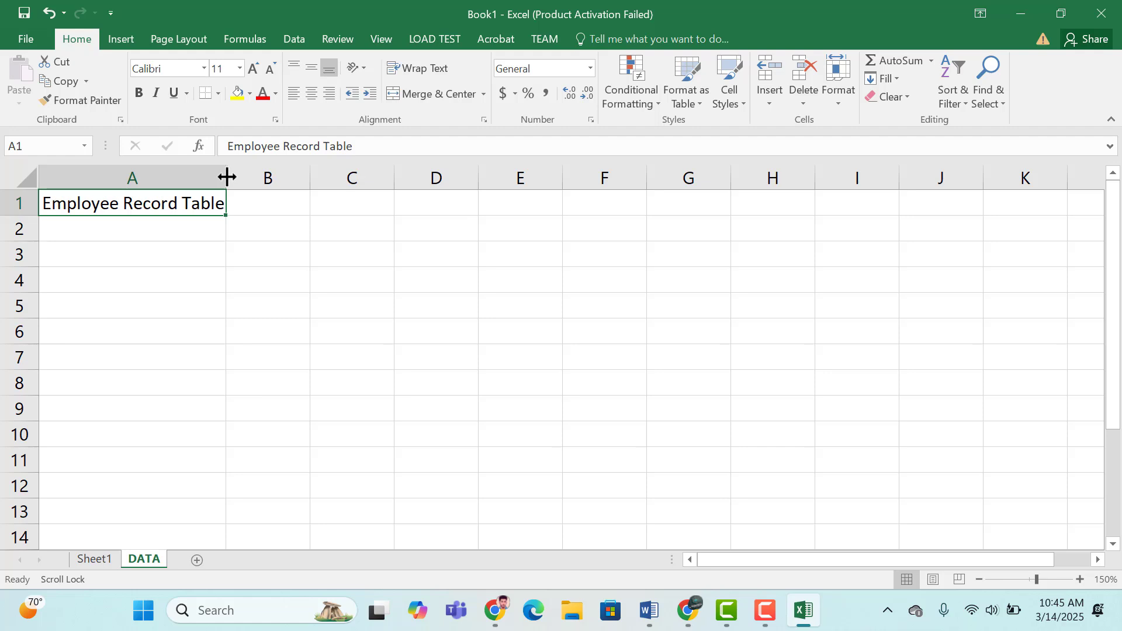
pyautogui.moveTo(227, 177); pyautogui.dragTo(227, 225)
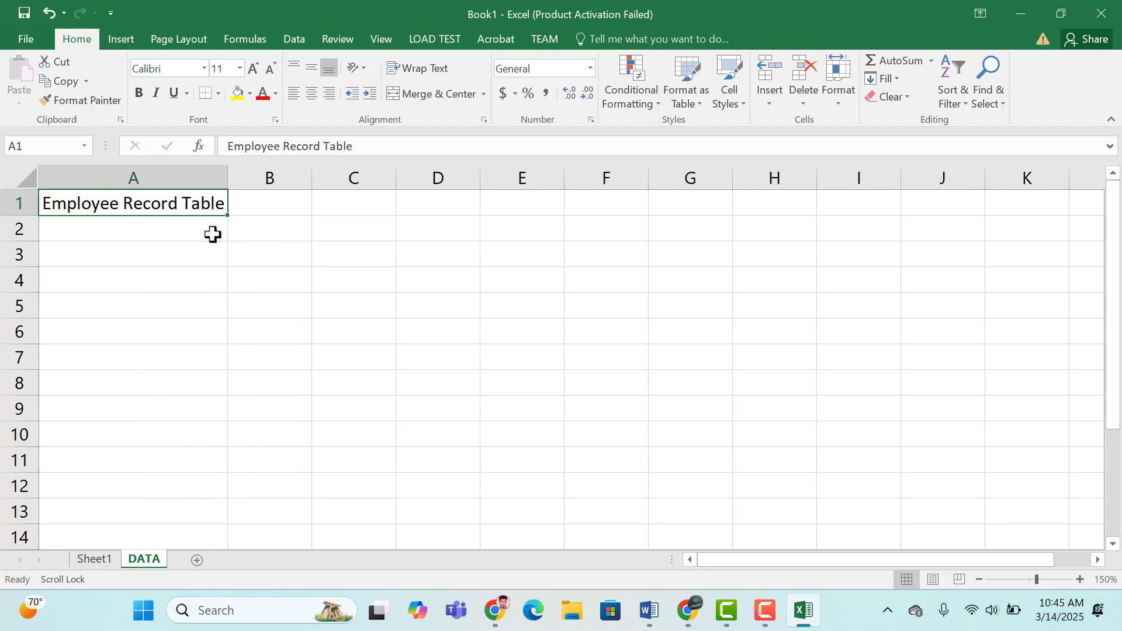
# Enter the column heading "Name" in cell A2.
pyautogui.click(126, 233)
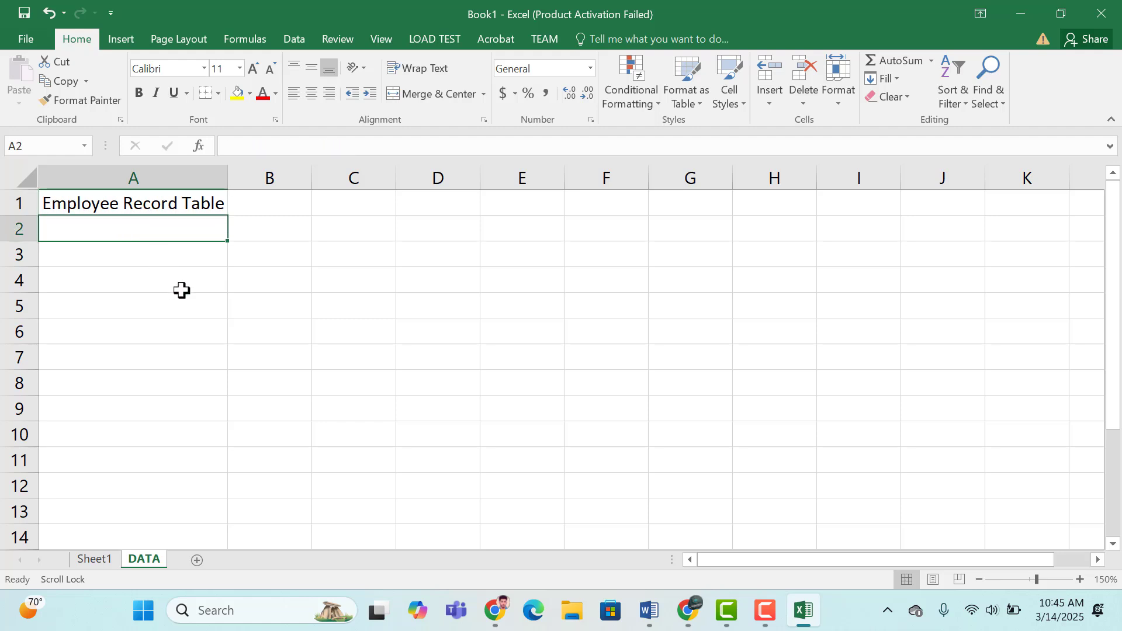
pyautogui.write('Name')
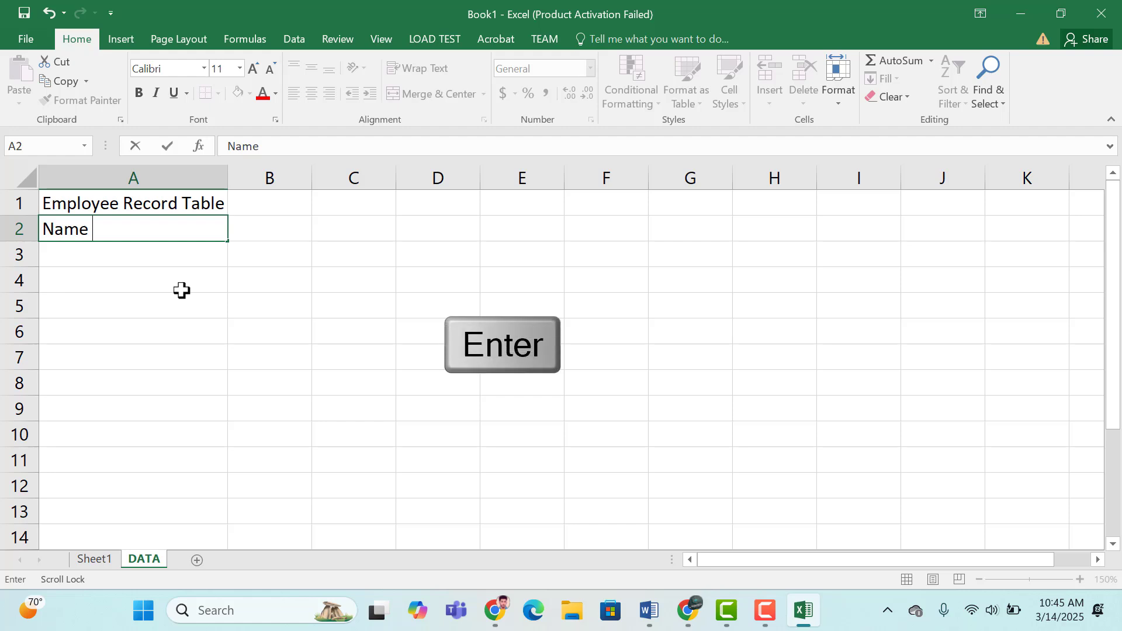
pyautogui.press('Return')
# Move the cell selection down column A one row at a time to A12.
pyautogui.press('Return')
pyautogui.press('Return')
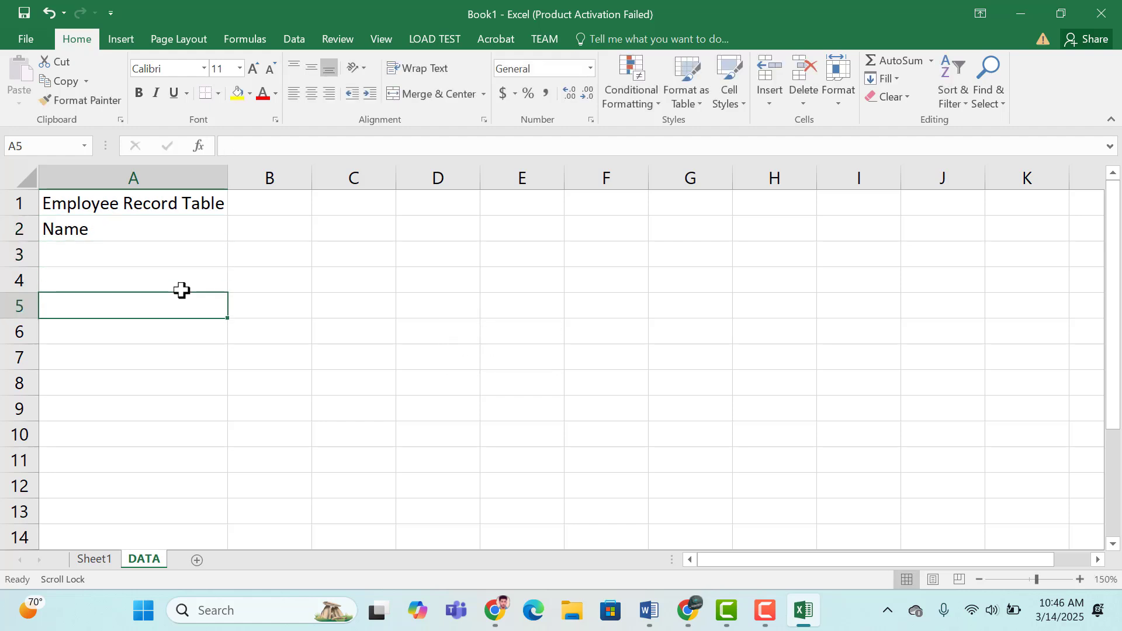
pyautogui.press('Return')
pyautogui.press('Return')
pyautogui.press('Return')
pyautogui.press('Return')
pyautogui.press('Return')
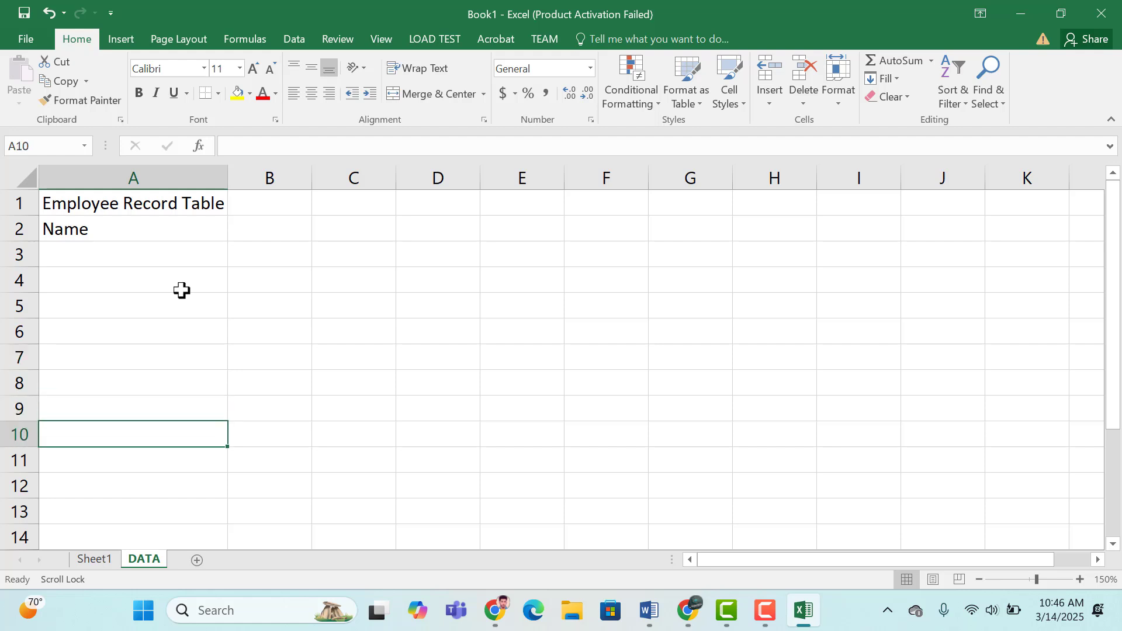
pyautogui.press('Return')
pyautogui.press('Return')
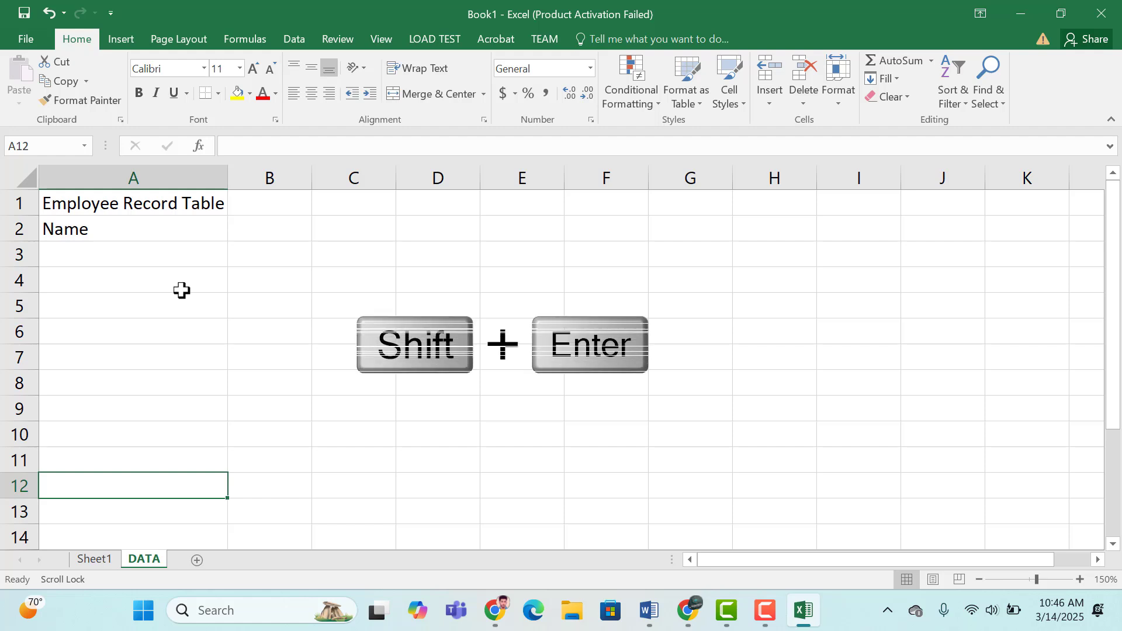
# Move the cell selection back up column A from A12 to the Name heading in A2.
pyautogui.hotkey('shift', 'Return')
pyautogui.hotkey('shift', 'Return')
pyautogui.hotkey('shift', 'Return')
pyautogui.hotkey('shift', 'Return')
pyautogui.hotkey('shift', 'Return')
pyautogui.hotkey('shift', 'Return')
pyautogui.hotkey('shift', 'Return')
pyautogui.hotkey('shift', 'Return')
pyautogui.hotkey('shift', 'Return')
pyautogui.hotkey('shift', 'Return')
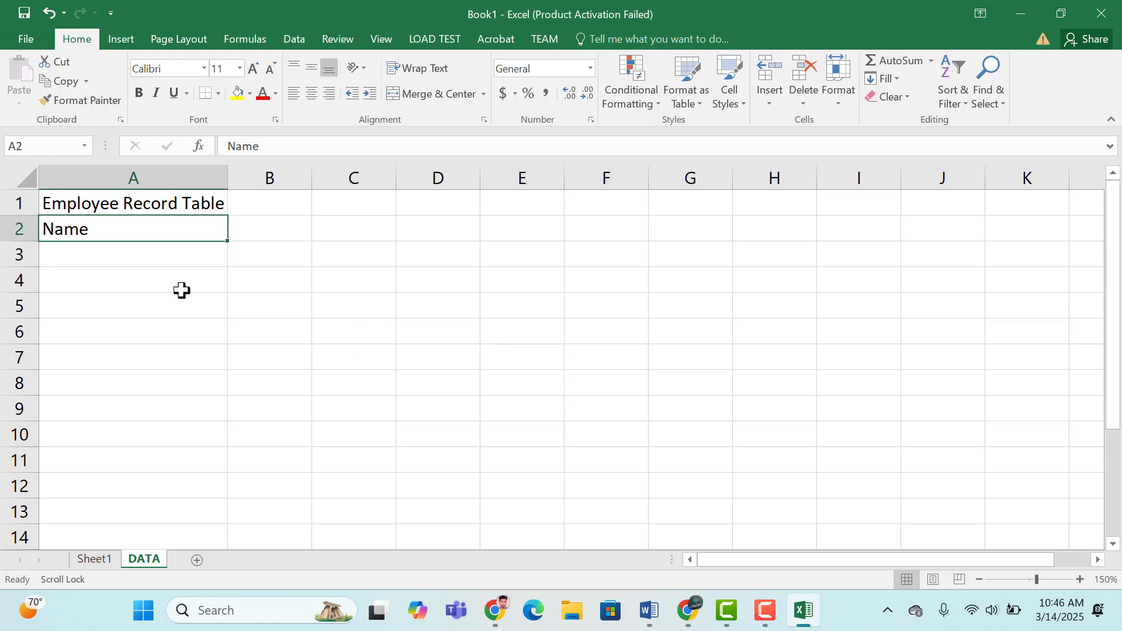
# Move the cell selection across row 2 one column at a time from A2 to G2.
pyautogui.press('Tab')
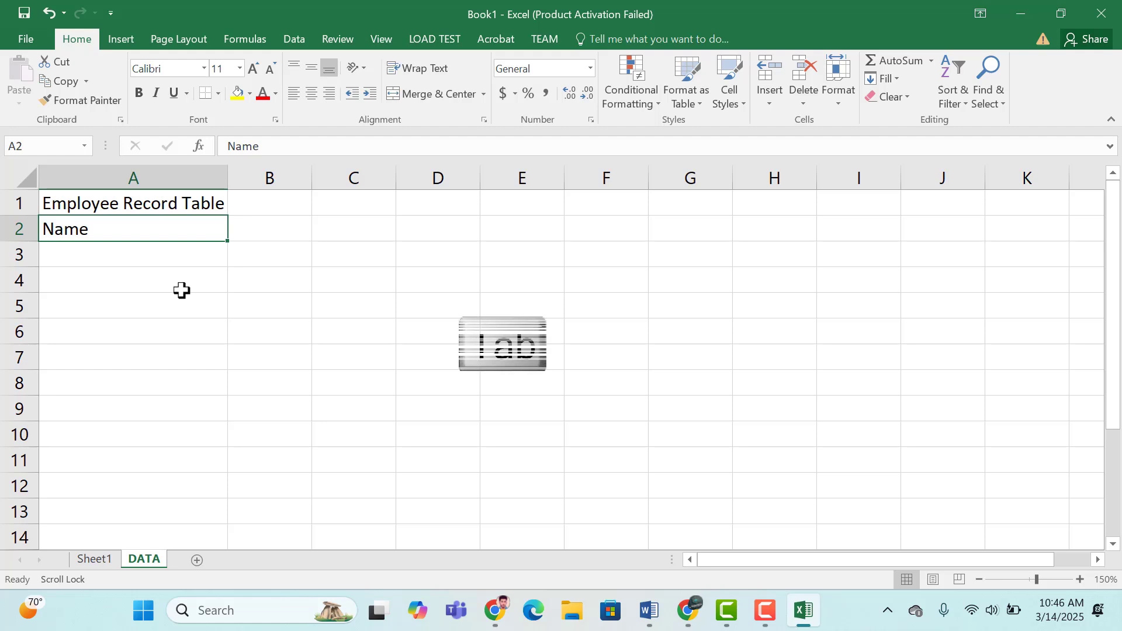
pyautogui.press('Tab')
pyautogui.press('Tab')
pyautogui.press('Tab')
pyautogui.press('Tab')
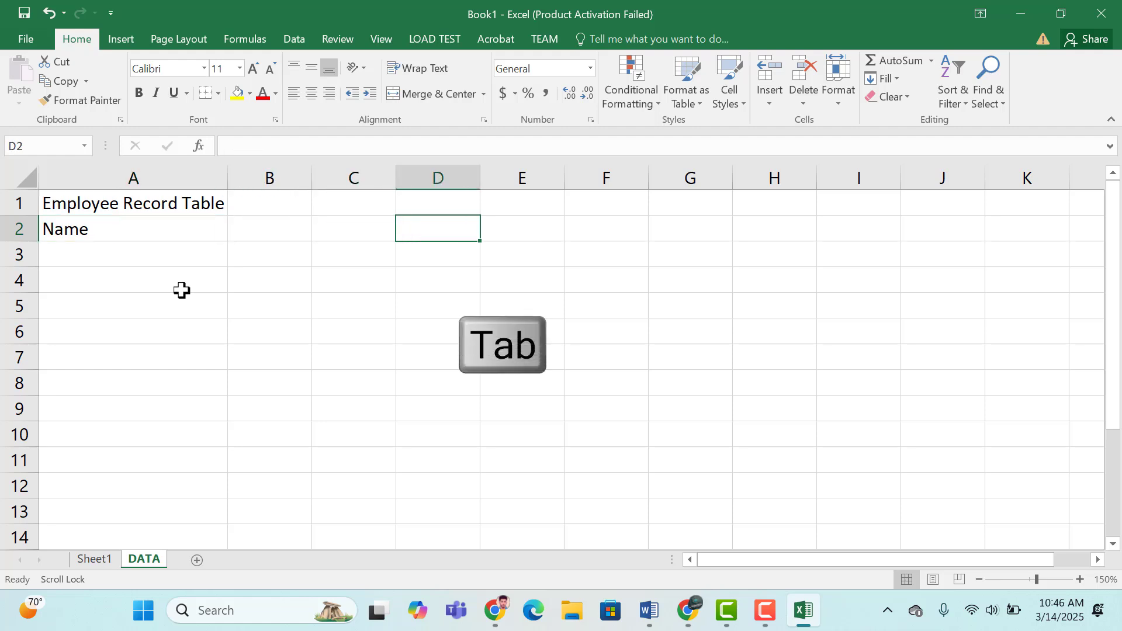
pyautogui.press('Tab')
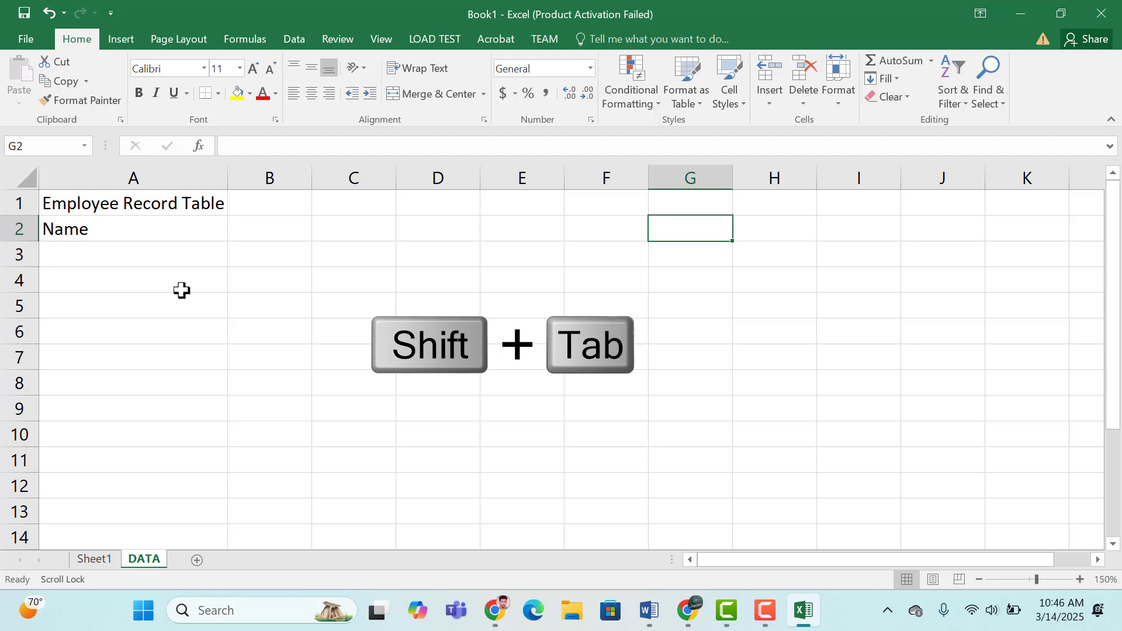
# Move the cell selection back along row 2 from G2 to the Name heading in A2.
pyautogui.hotkey('shift', 'Tab')
pyautogui.hotkey('shift', 'Tab')
pyautogui.hotkey('shift', 'Tab')
pyautogui.hotkey('shift', 'Tab')
pyautogui.hotkey('shift', 'Tab')
pyautogui.hotkey('shift', 'Tab')
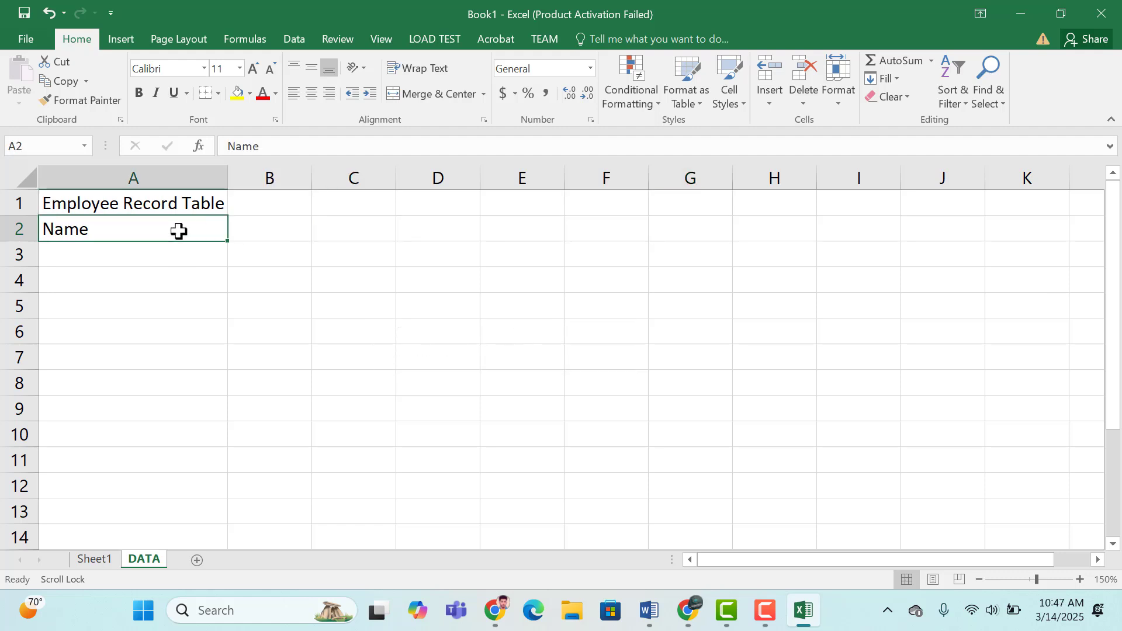
# Enter the column headings "Department" in B2 and "Position" in C2.
pyautogui.press('Tab')
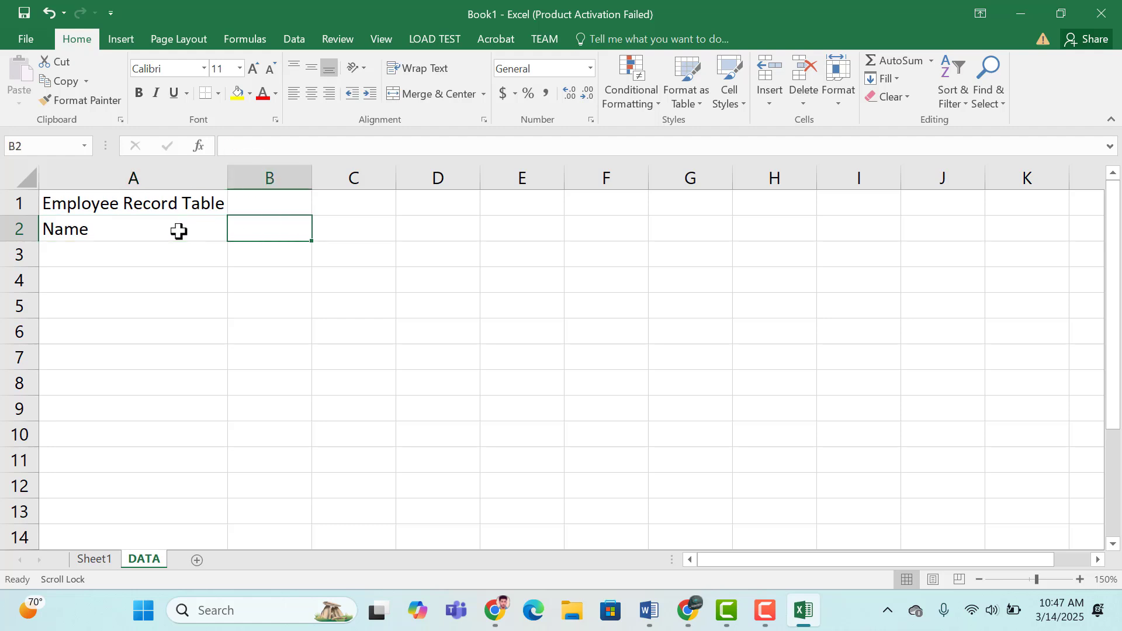
pyautogui.write('Depart')
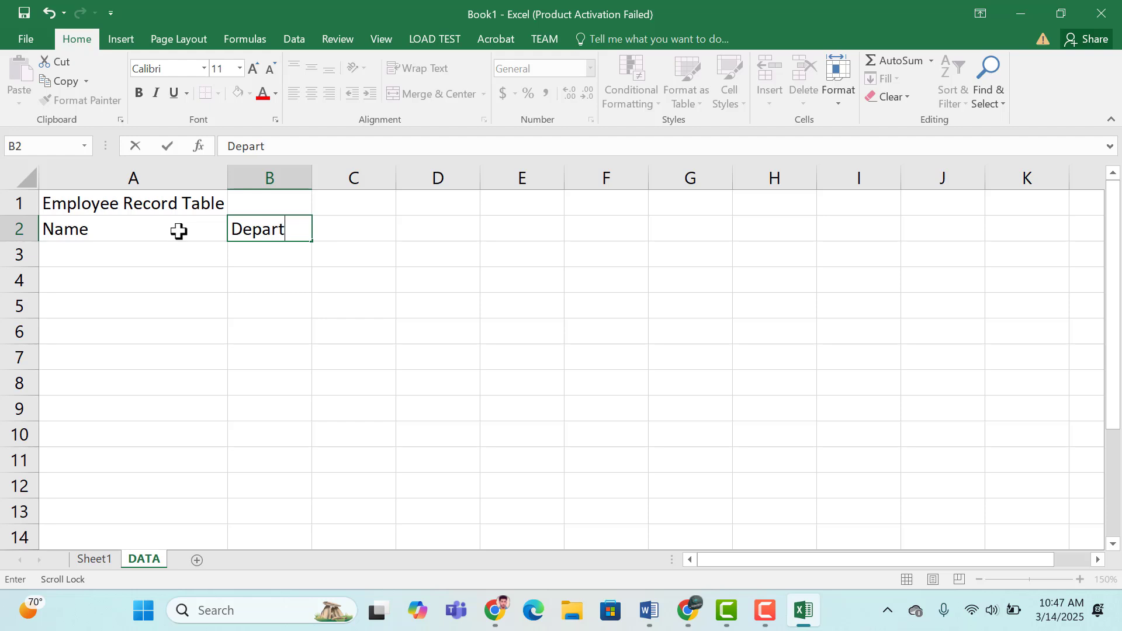
pyautogui.write('ment')
pyautogui.press('Tab')
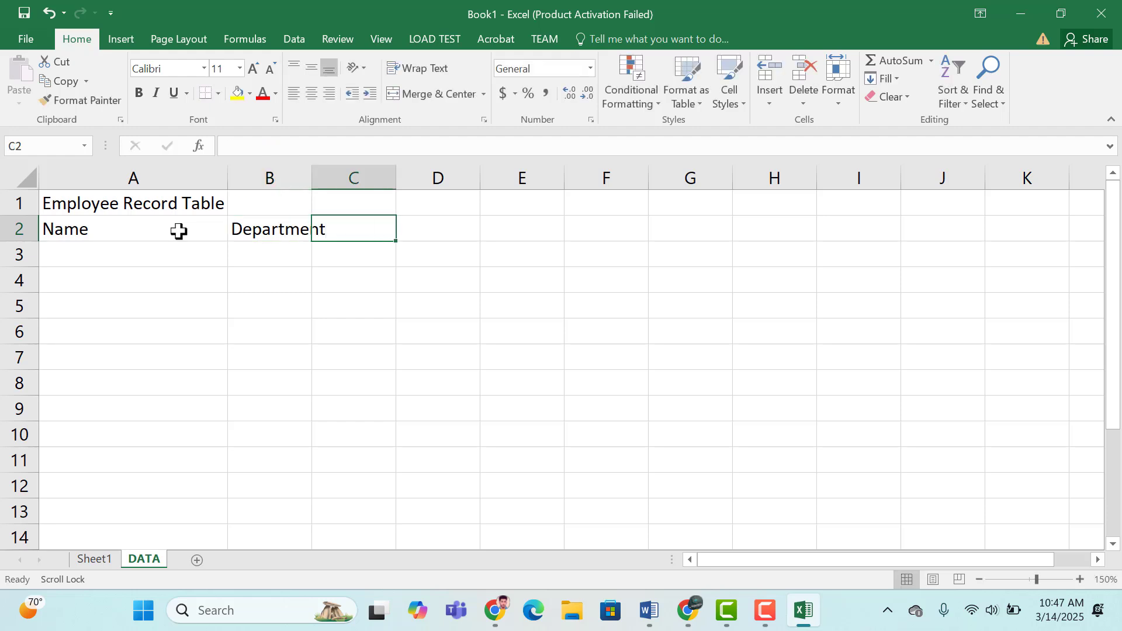
pyautogui.write('Positio')
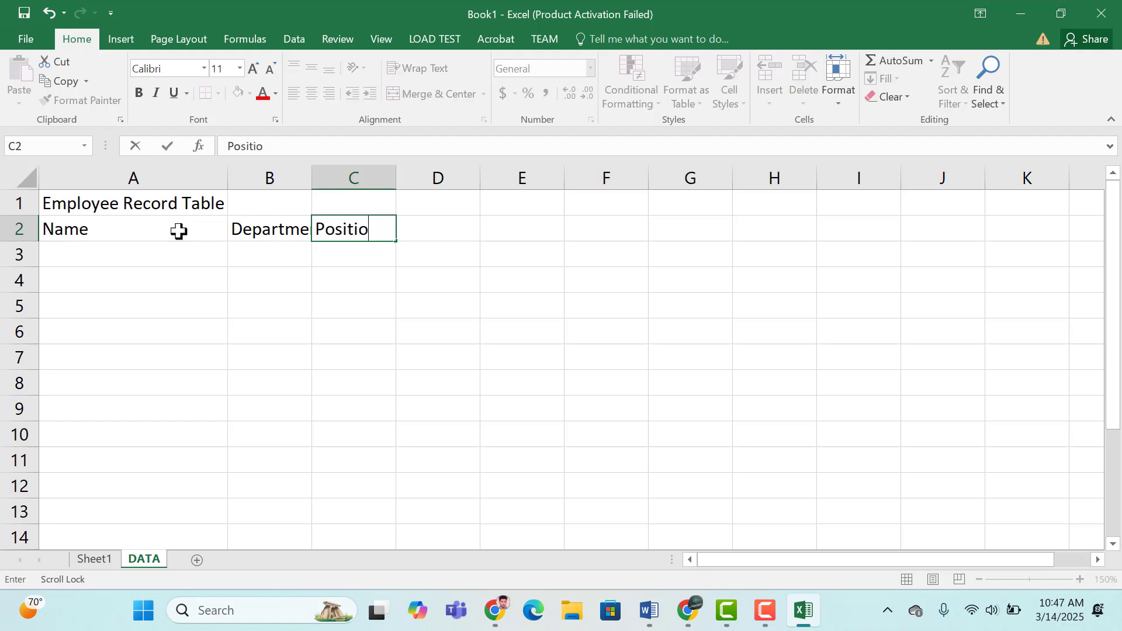
pyautogui.write('n')
pyautogui.press('Tab')
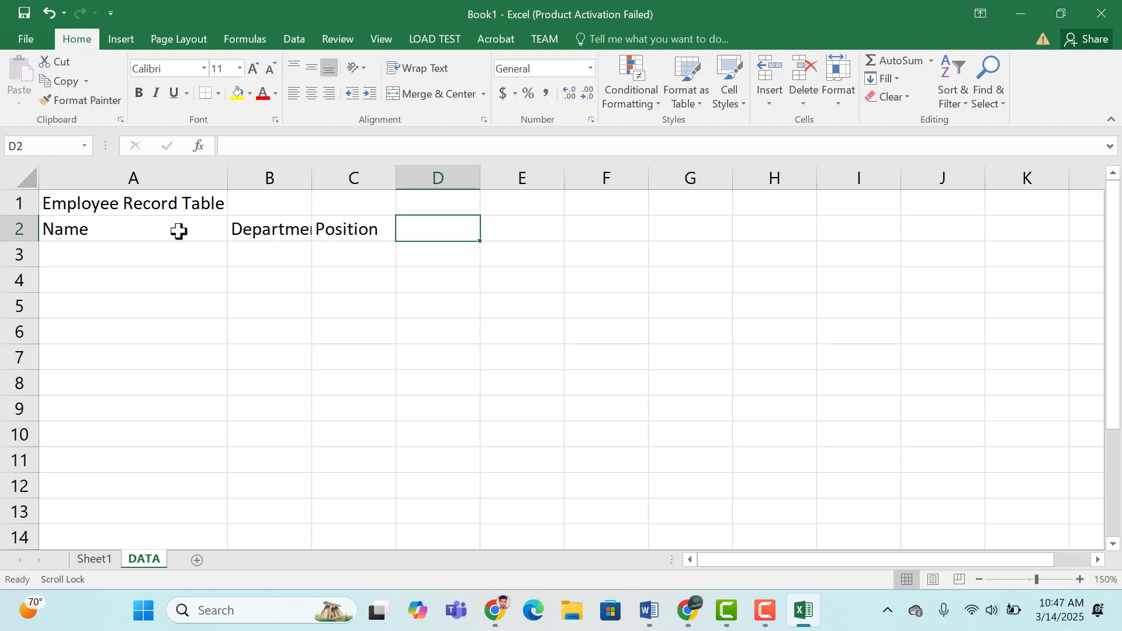
# Enter the column headings "Salary" in D2 and "hire Date" in E2.
pyautogui.write('Salary')
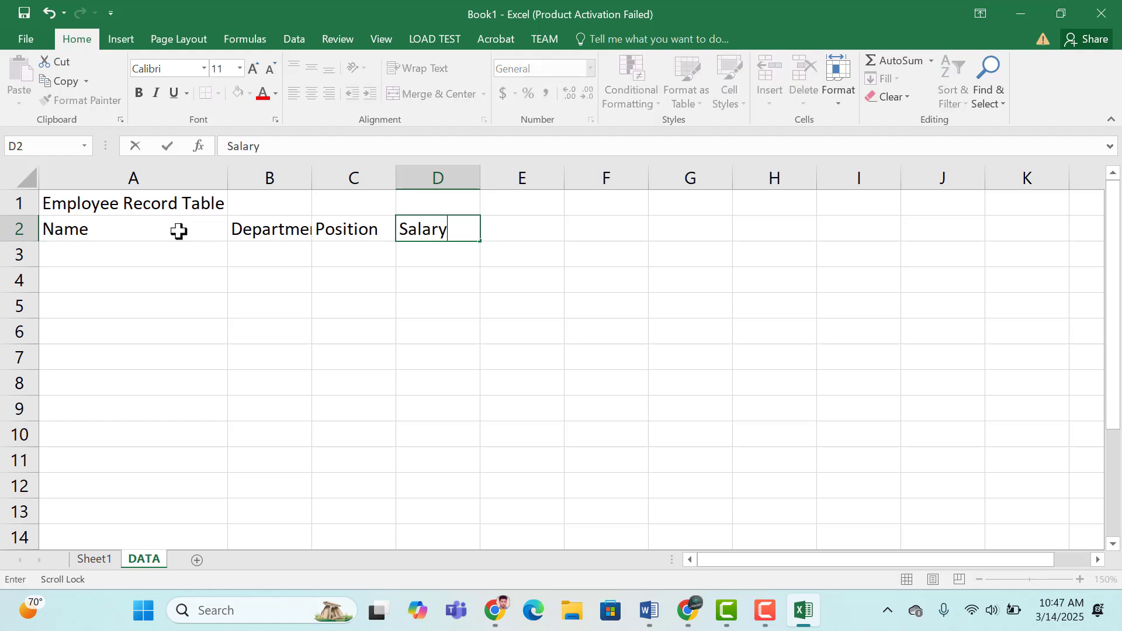
pyautogui.press('Tab')
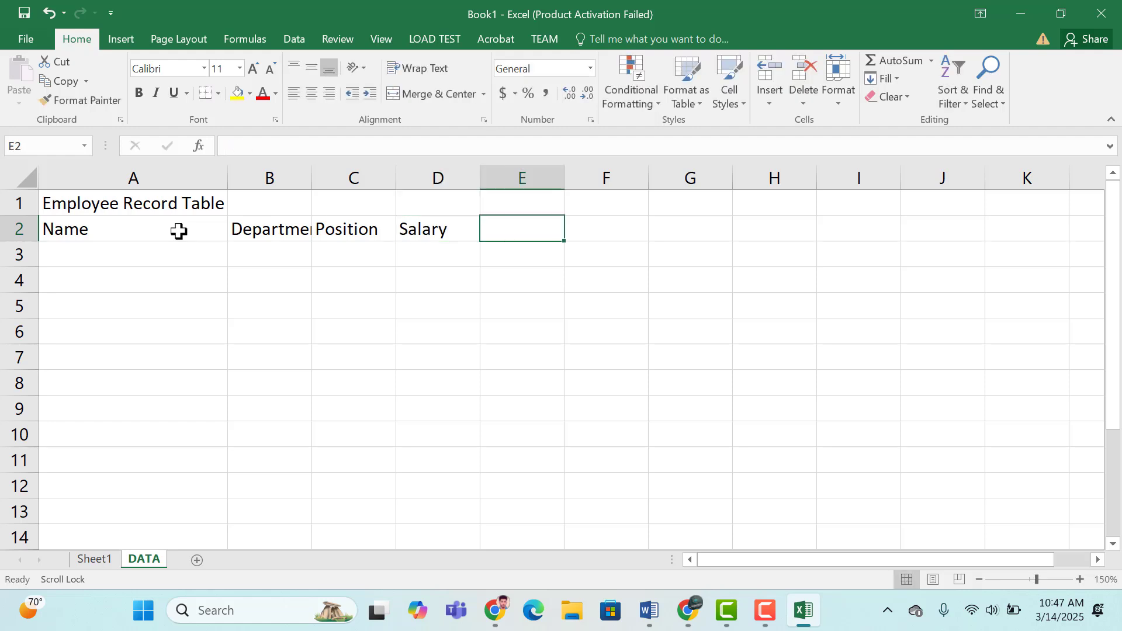
pyautogui.write('hire DAte')
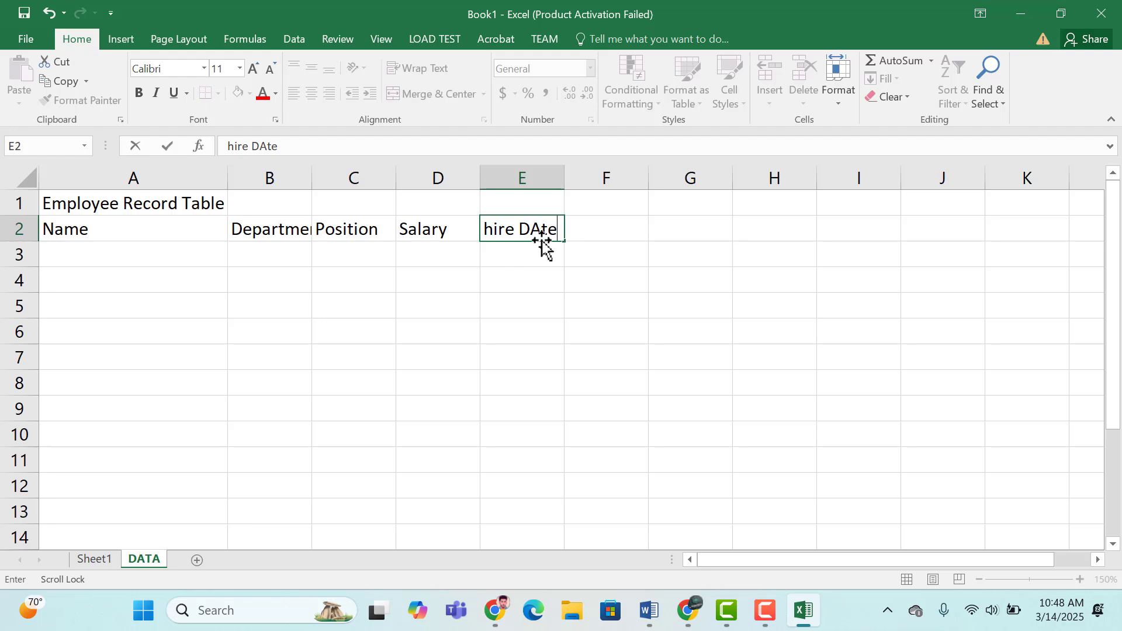
pyautogui.click(530, 295)
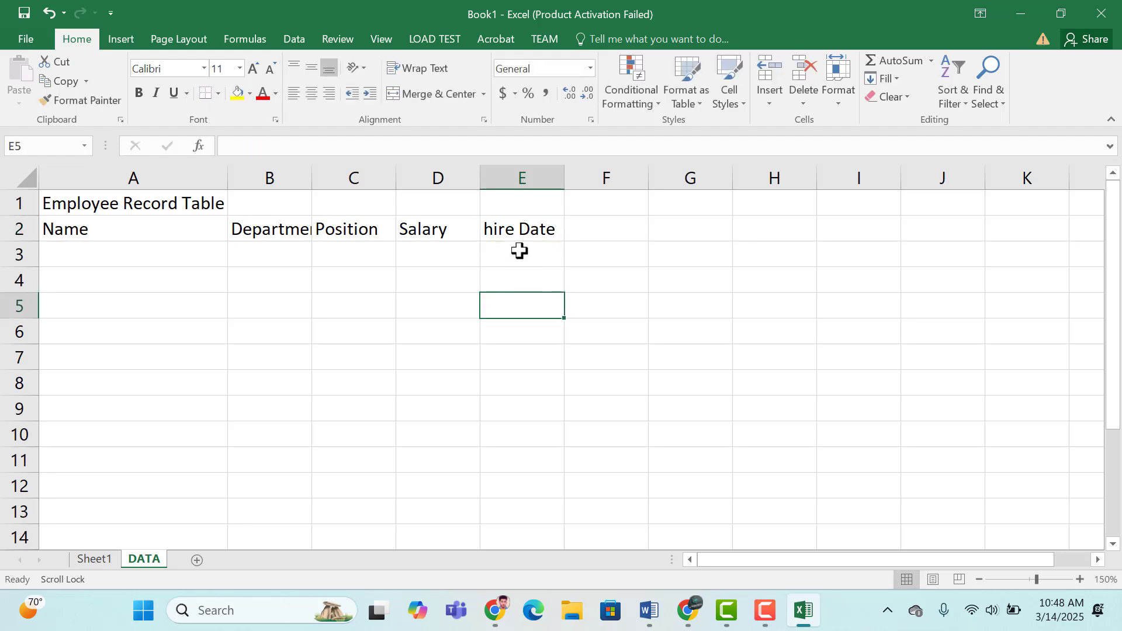
pyautogui.click(519, 227)
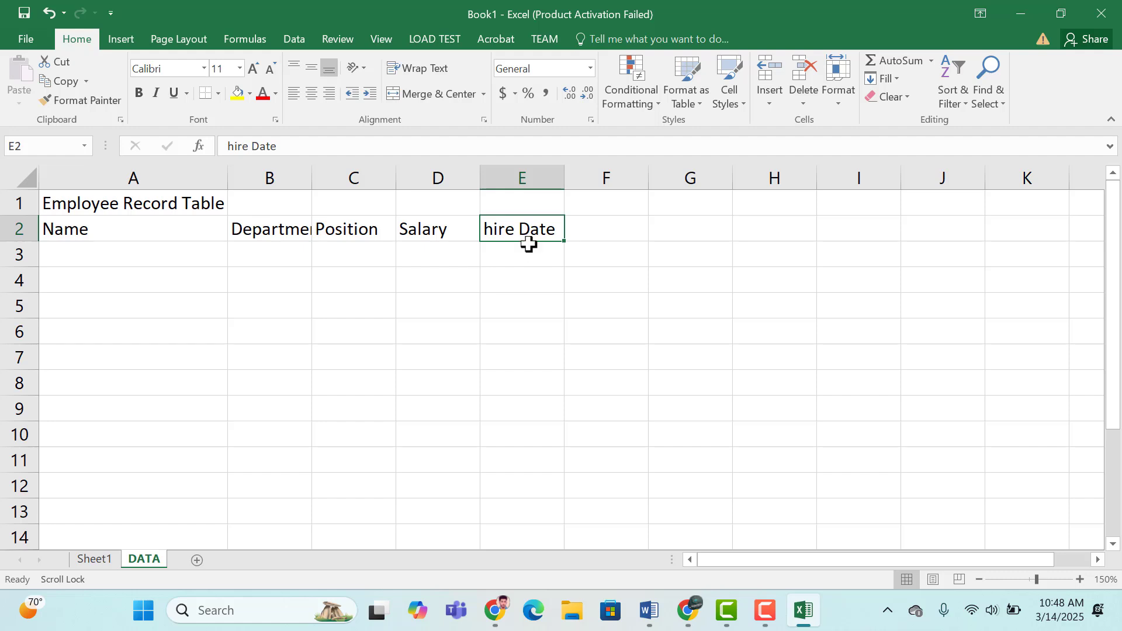
pyautogui.press('Return')
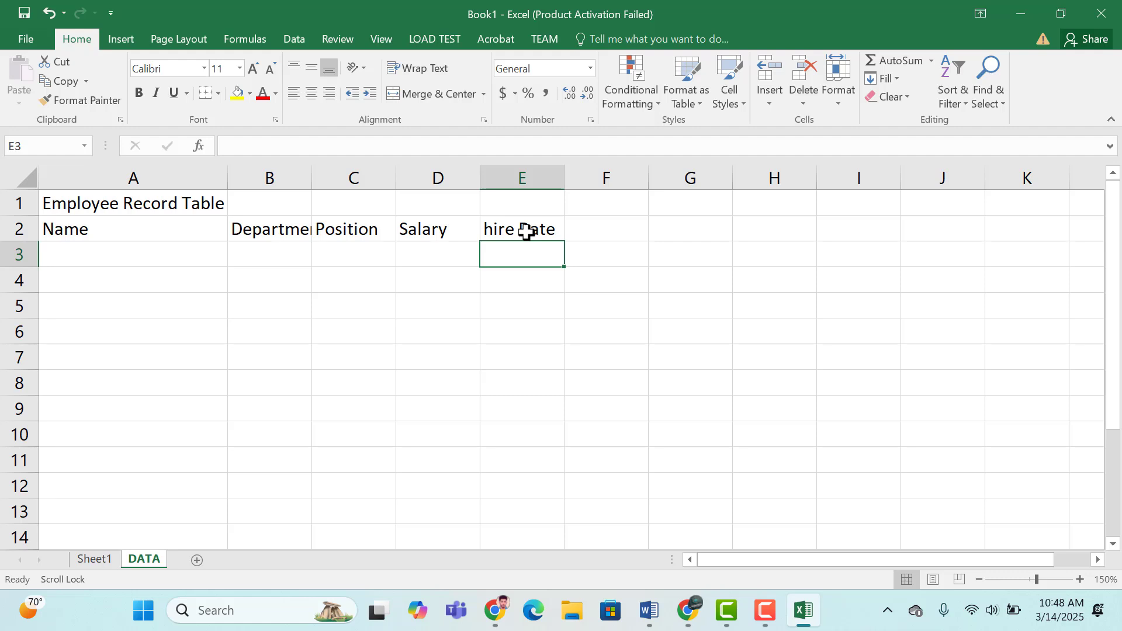
pyautogui.click(526, 232)
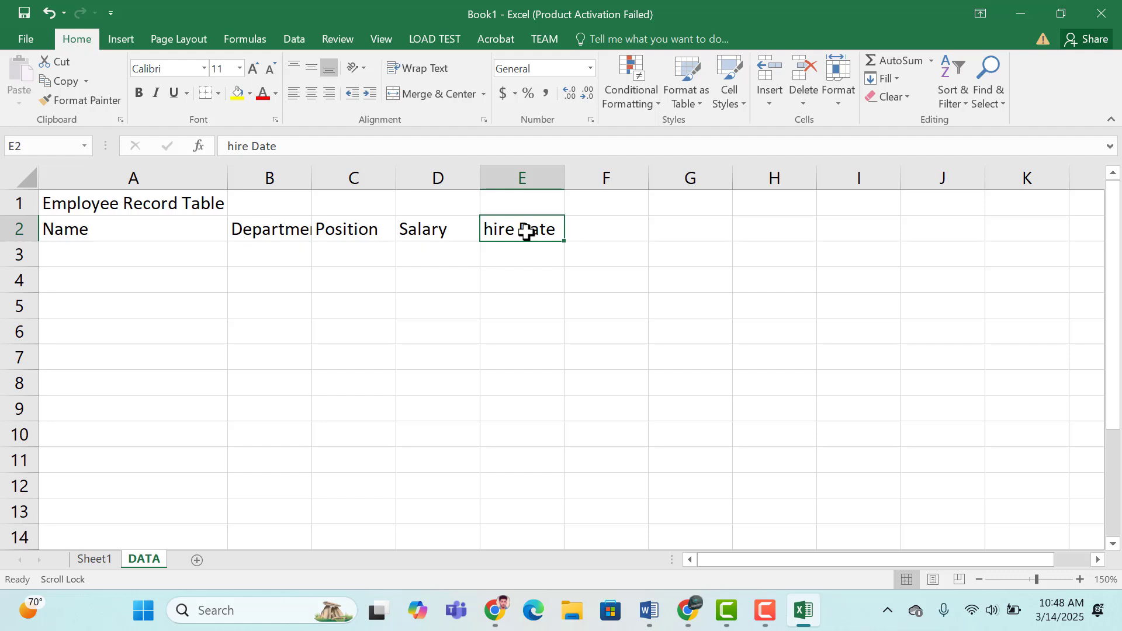
pyautogui.click(534, 256)
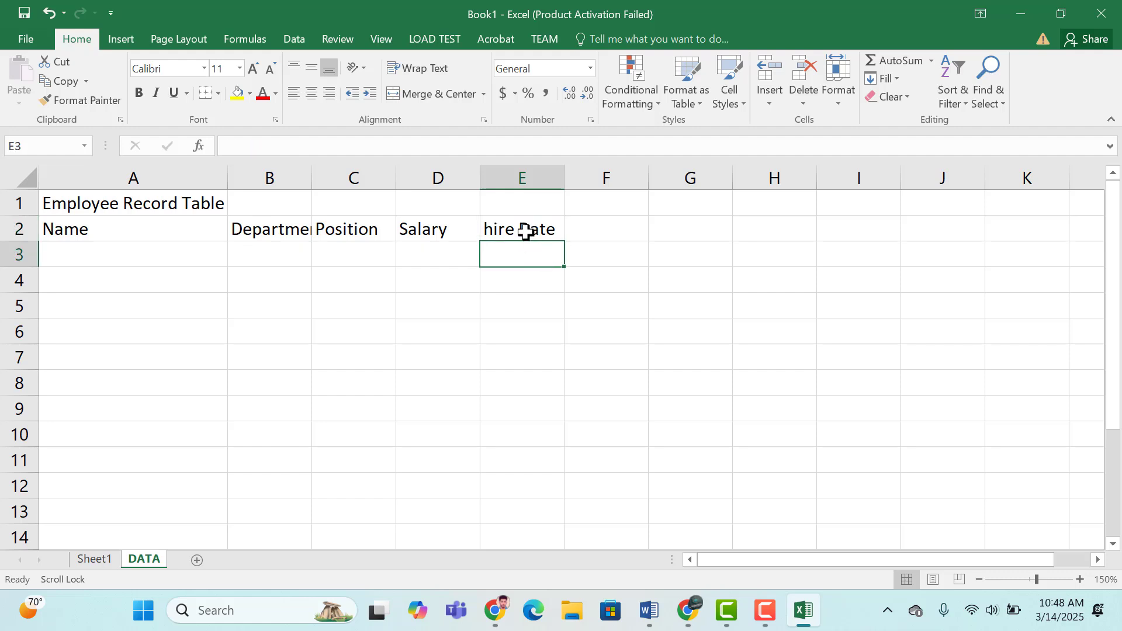
pyautogui.click(526, 232)
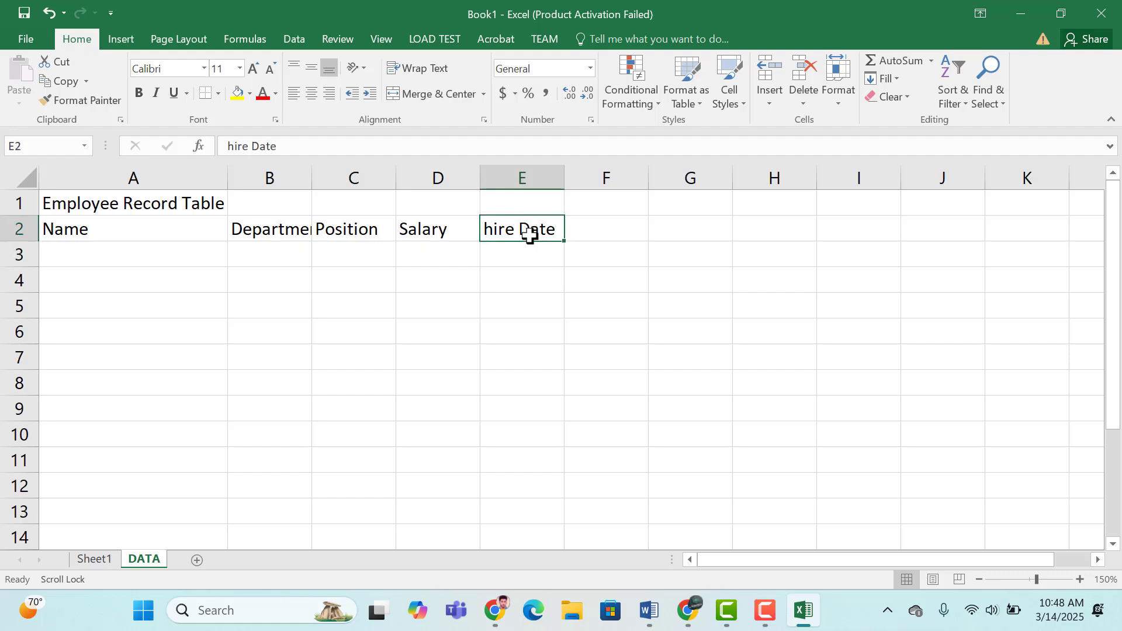
pyautogui.write('H')
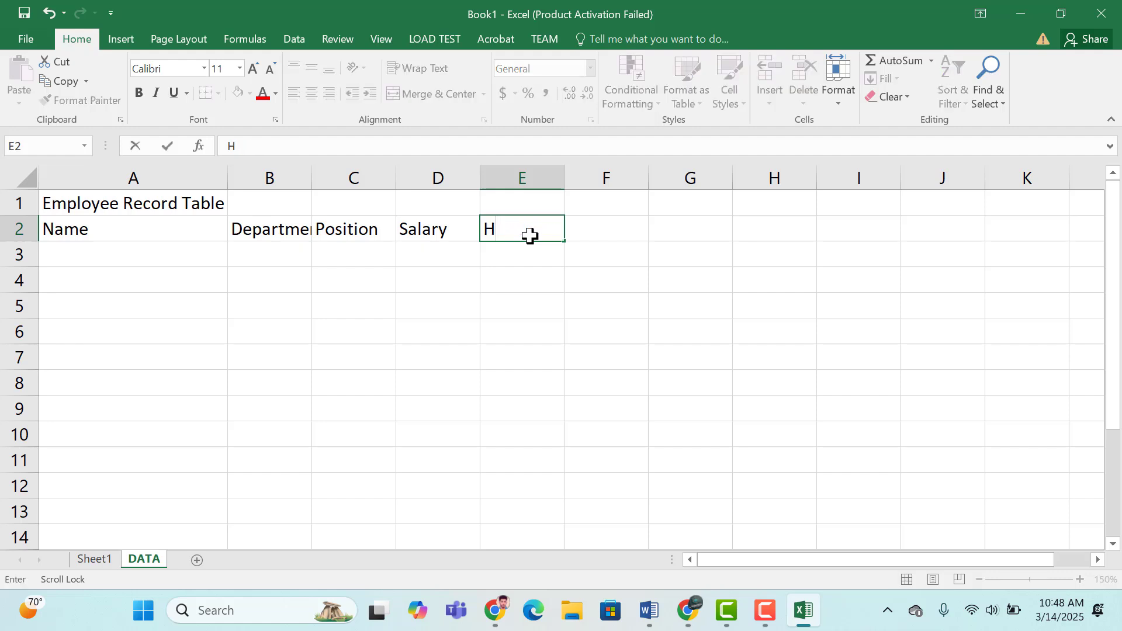
pyautogui.write('Z')
pyautogui.press('Escape')
pyautogui.click(523, 259)
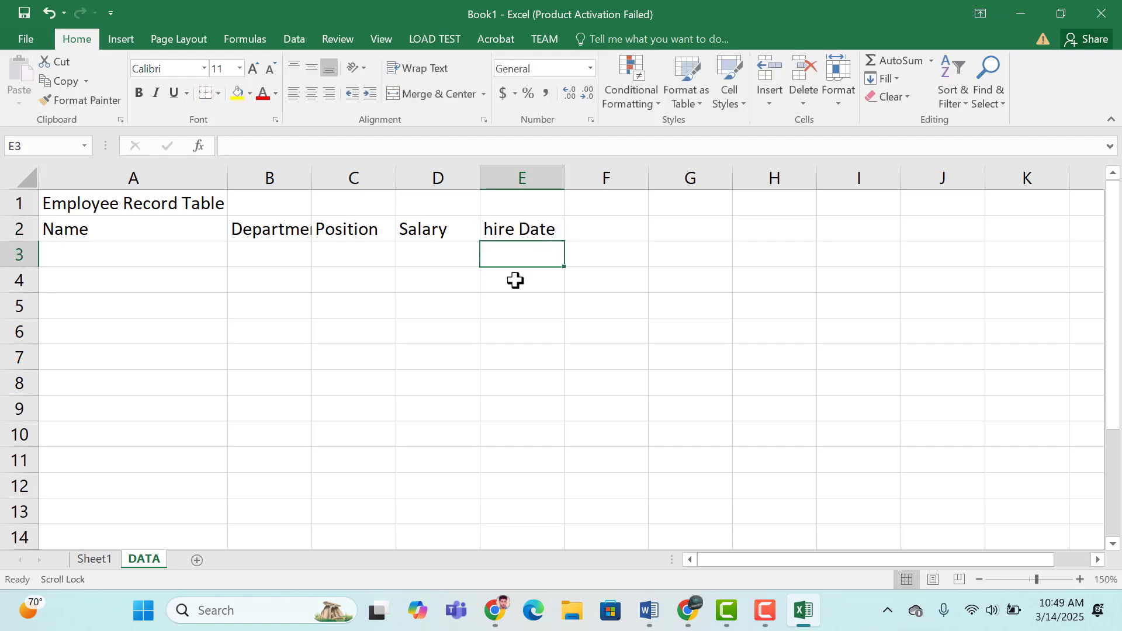
# Capitalize the first letter of the E2 heading so it reads "Hire Date", and widen the Department column slightly.
pyautogui.click(528, 229)
pyautogui.doubleClick(527, 228)
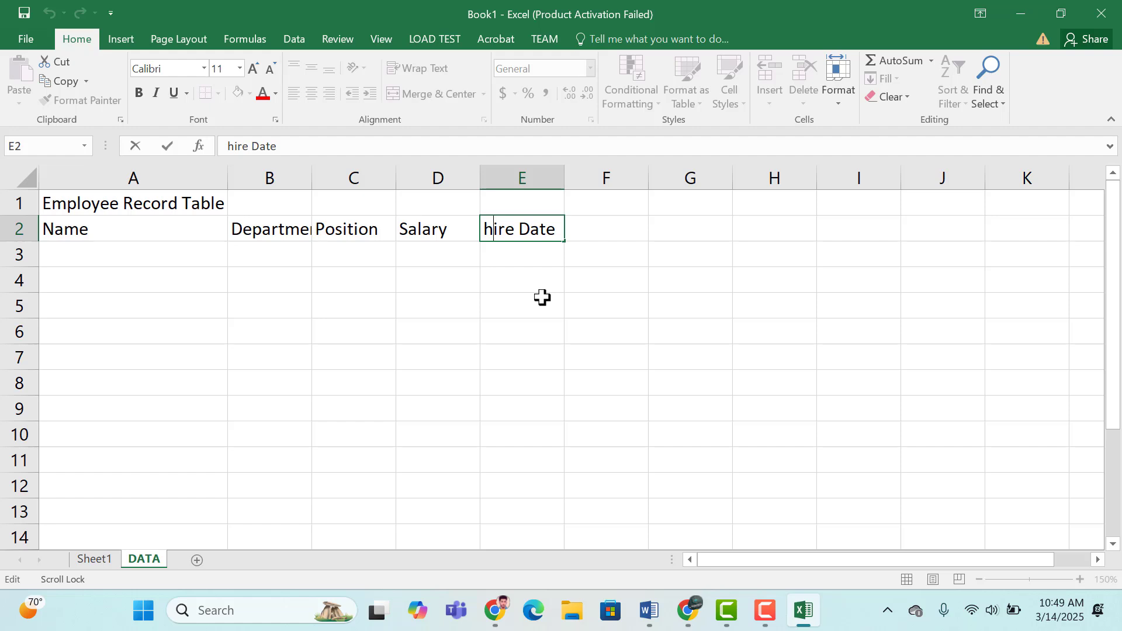
pyautogui.press('BackSpace')
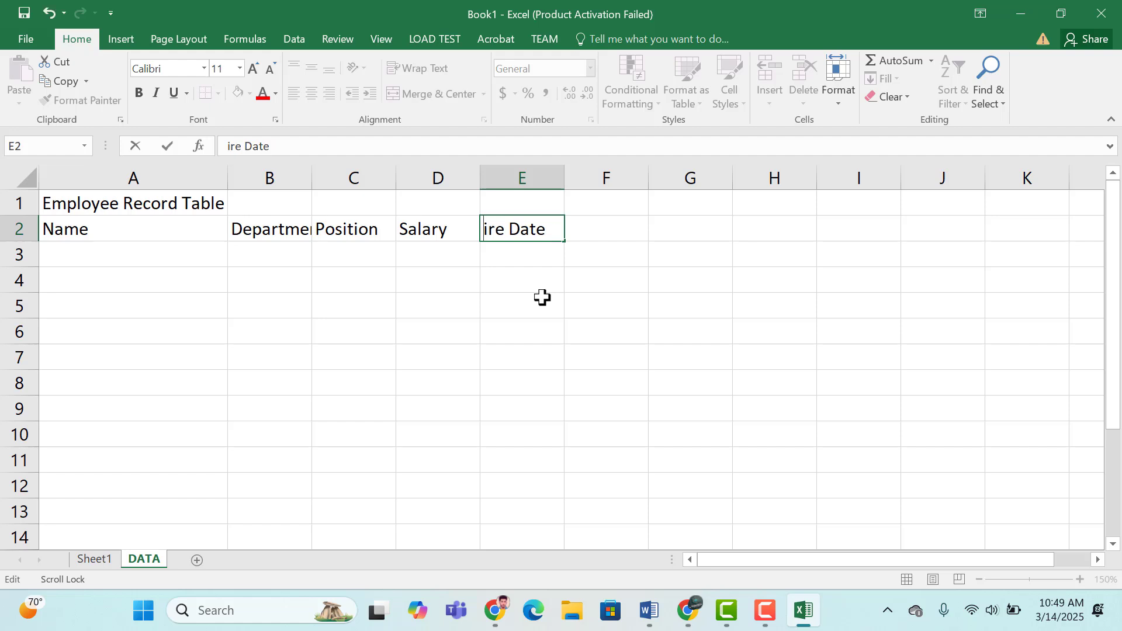
pyautogui.write('H')
pyautogui.press('Return')
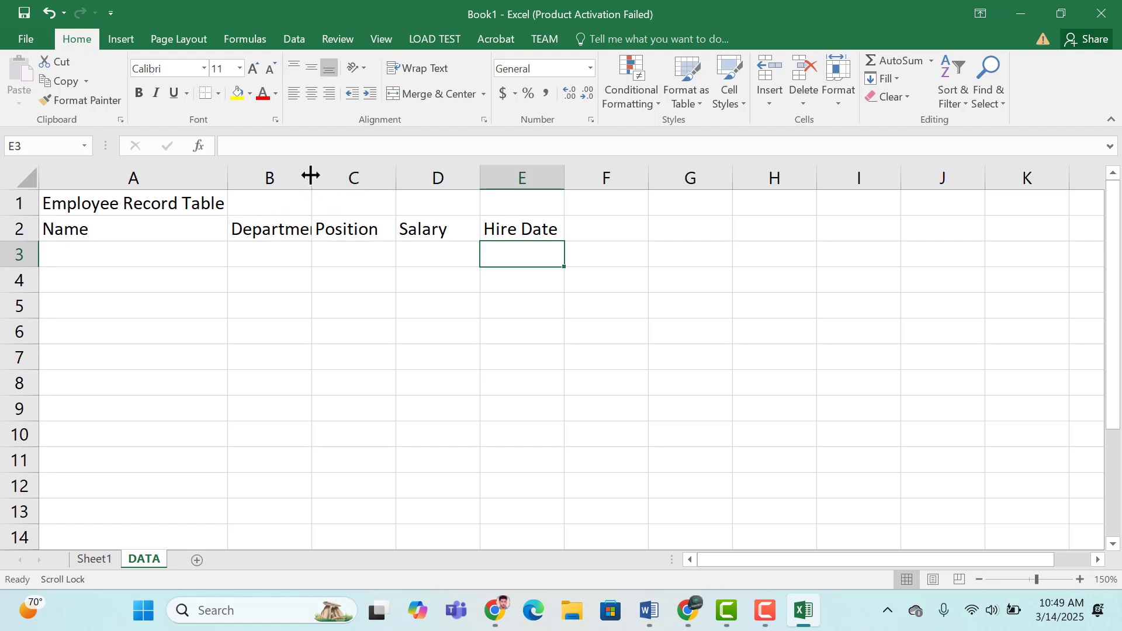
pyautogui.moveTo(310, 175); pyautogui.dragTo(321, 184)
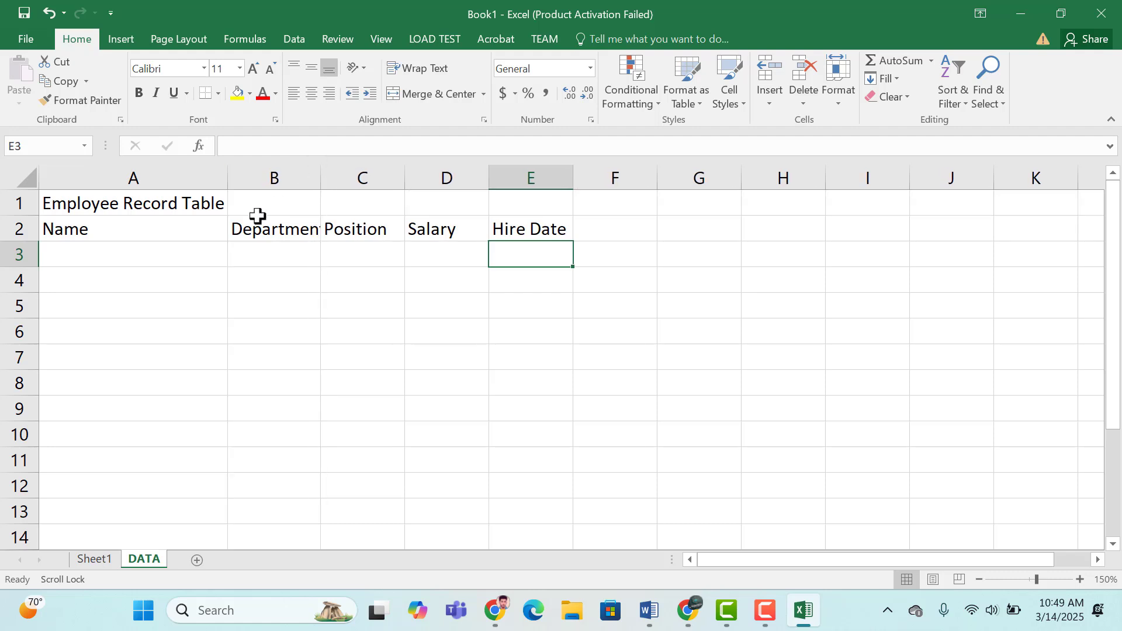
# Start the first employee record in row 3 with the employee's name, the department "IT" and the position "Developer".
pyautogui.click(129, 250)
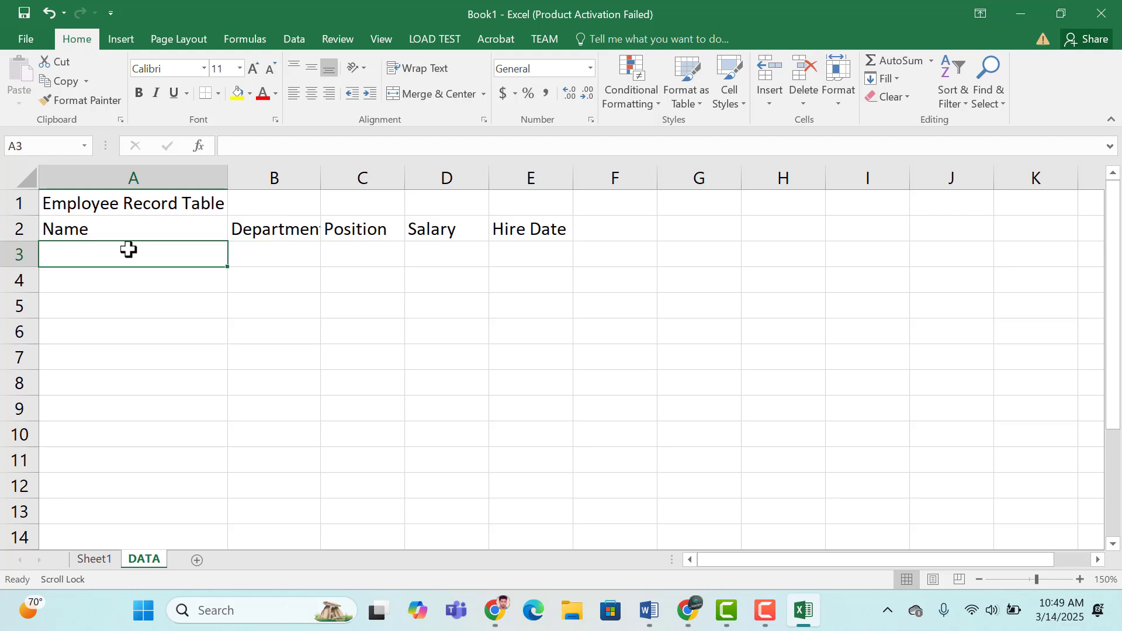
pyautogui.write('john')
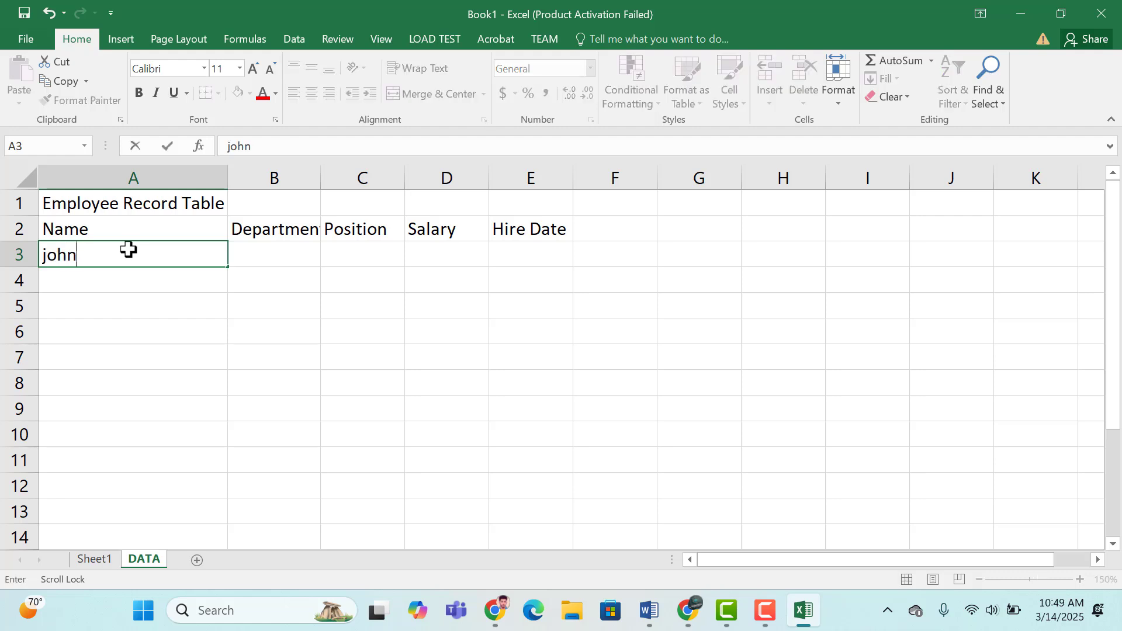
pyautogui.press('Tab')
pyautogui.write('IT')
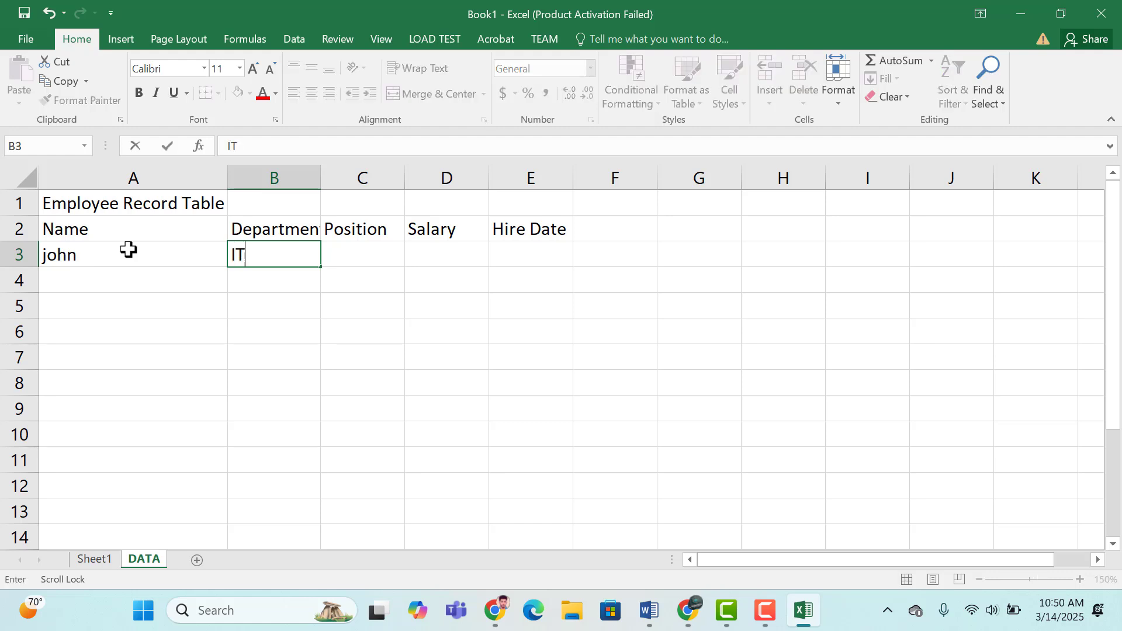
pyautogui.press('Tab')
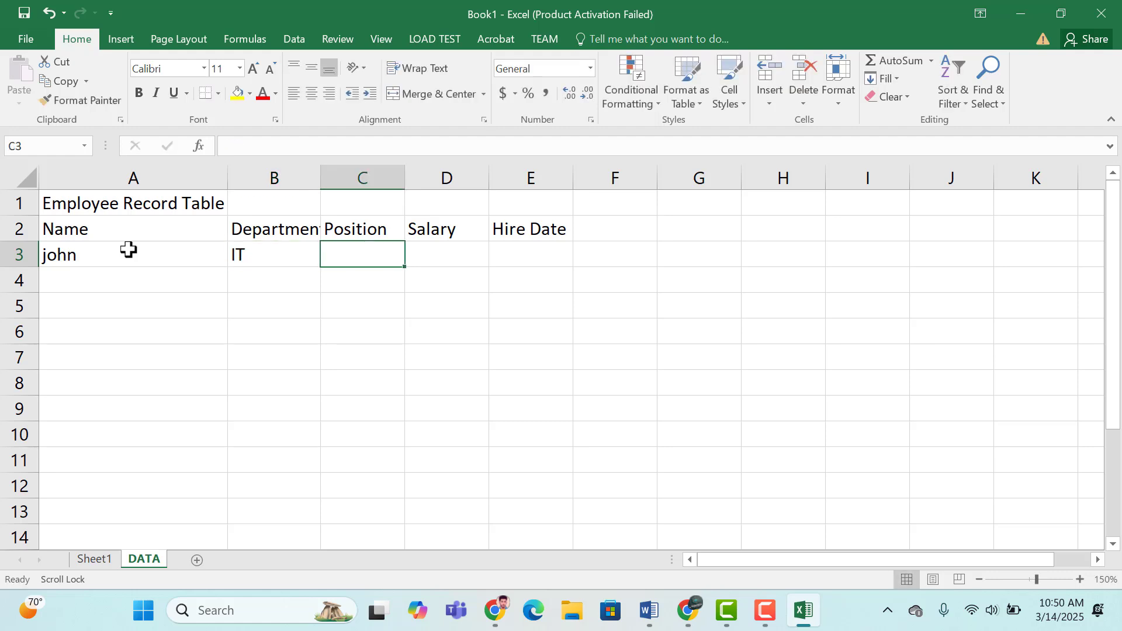
pyautogui.write('Deve')
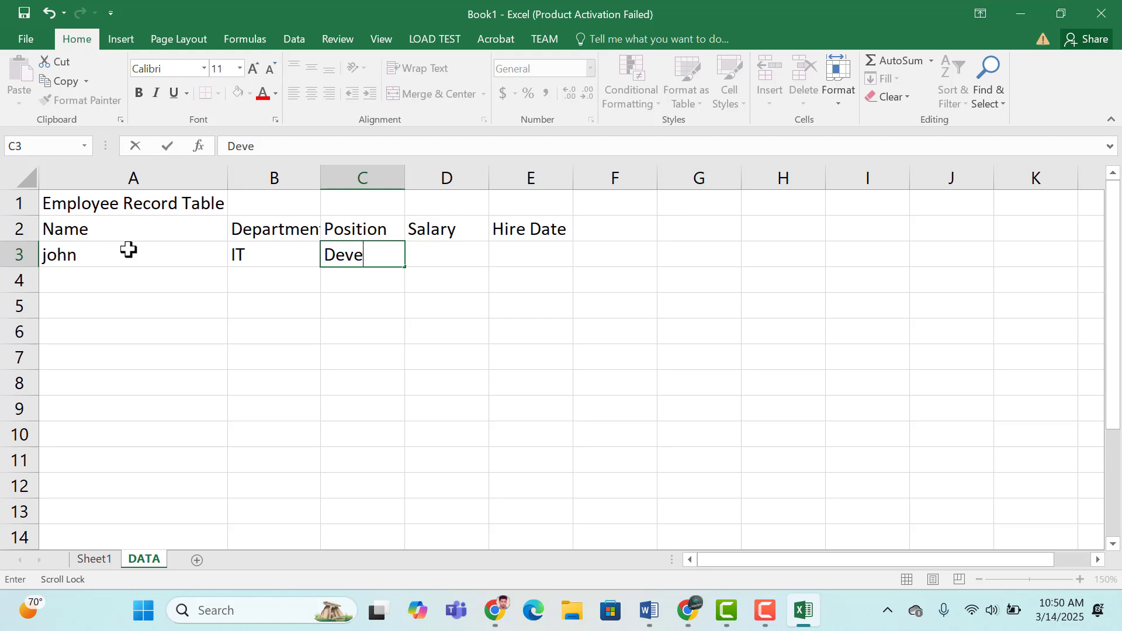
pyautogui.write('loper')
pyautogui.press('Tab')
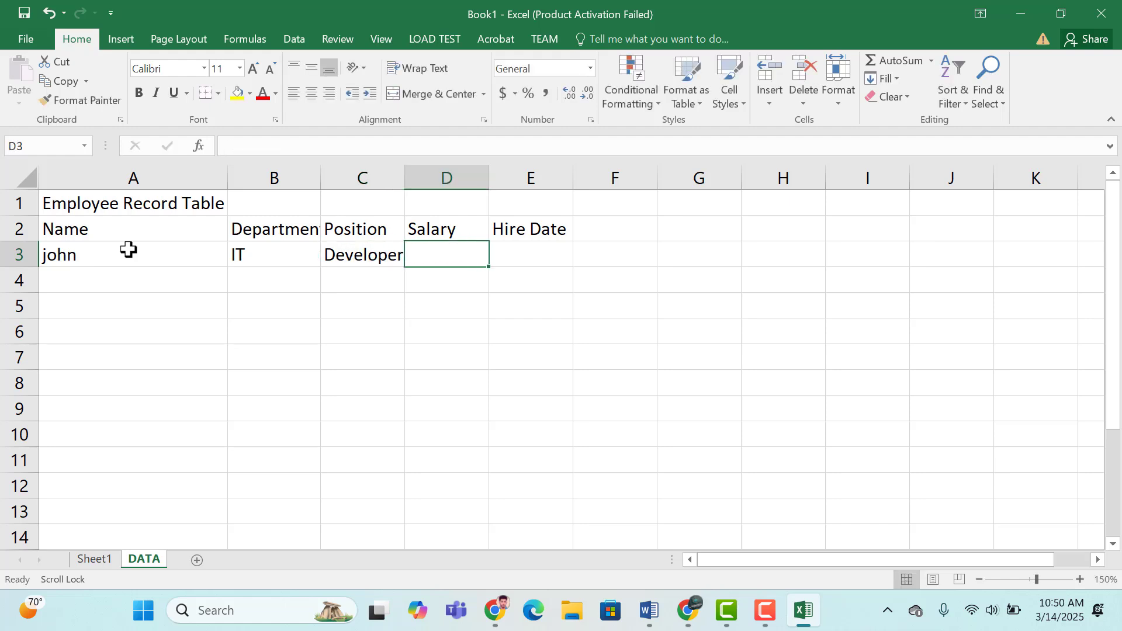
# Complete the first employee record with the salary 5,000 in D3 and the hire date "2023-01--15" in E3.
pyautogui.write('5,000')
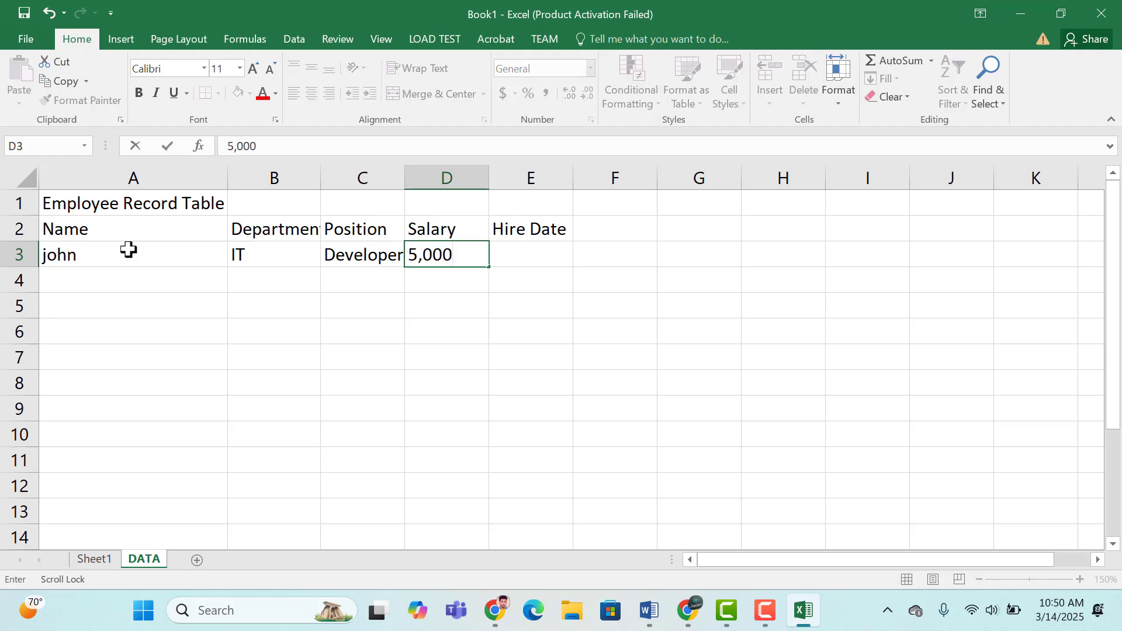
pyautogui.press('Tab')
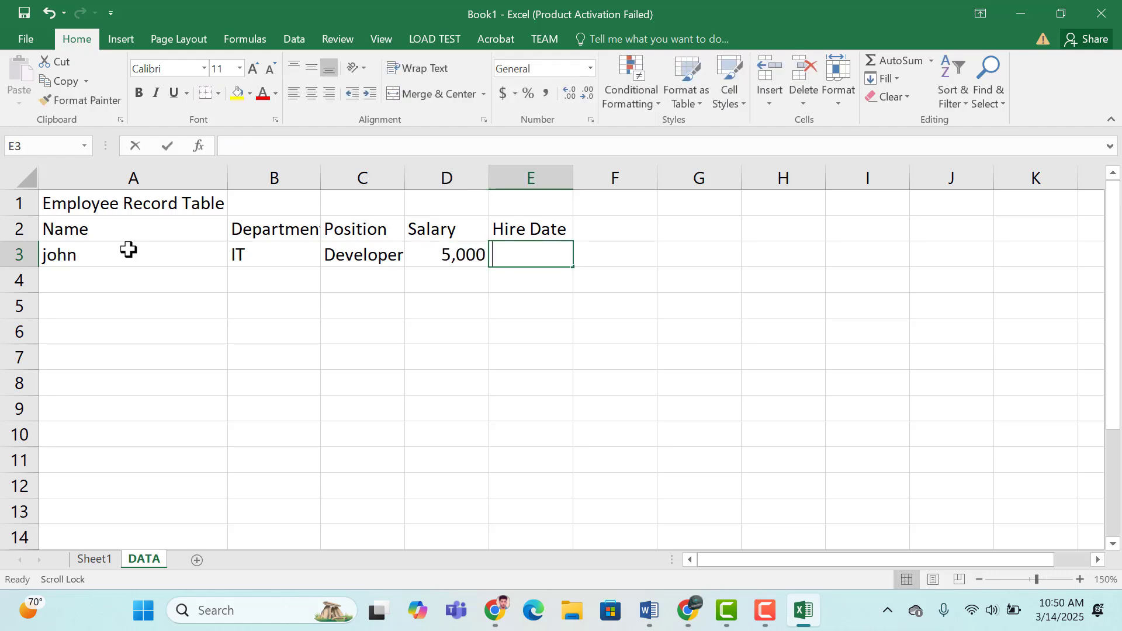
pyautogui.write('2023-')
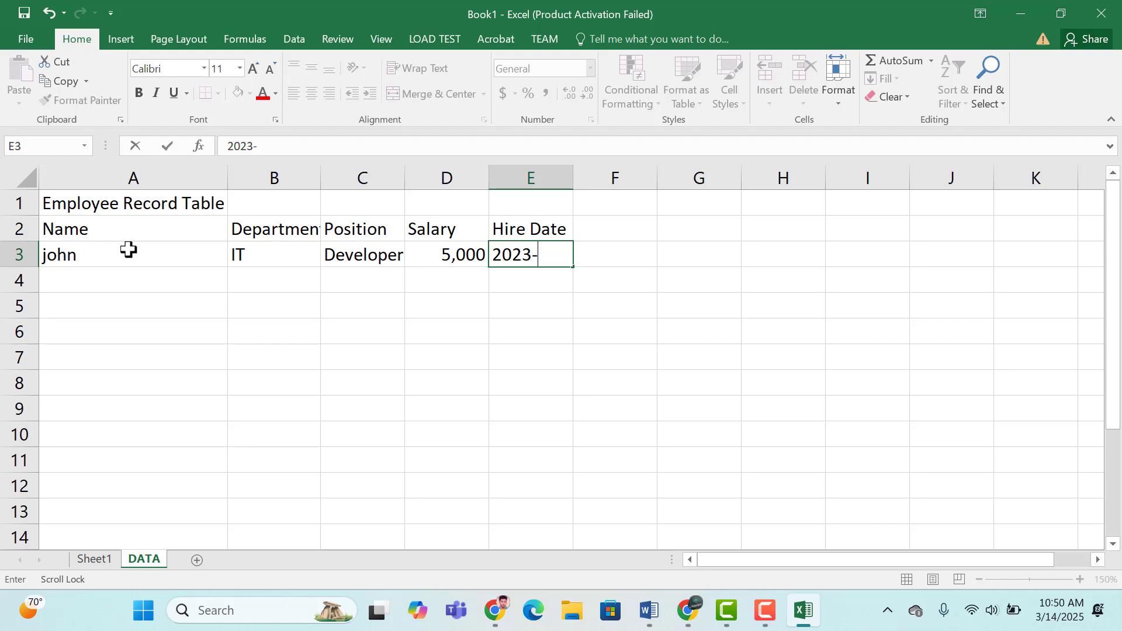
pyautogui.write('01--15')
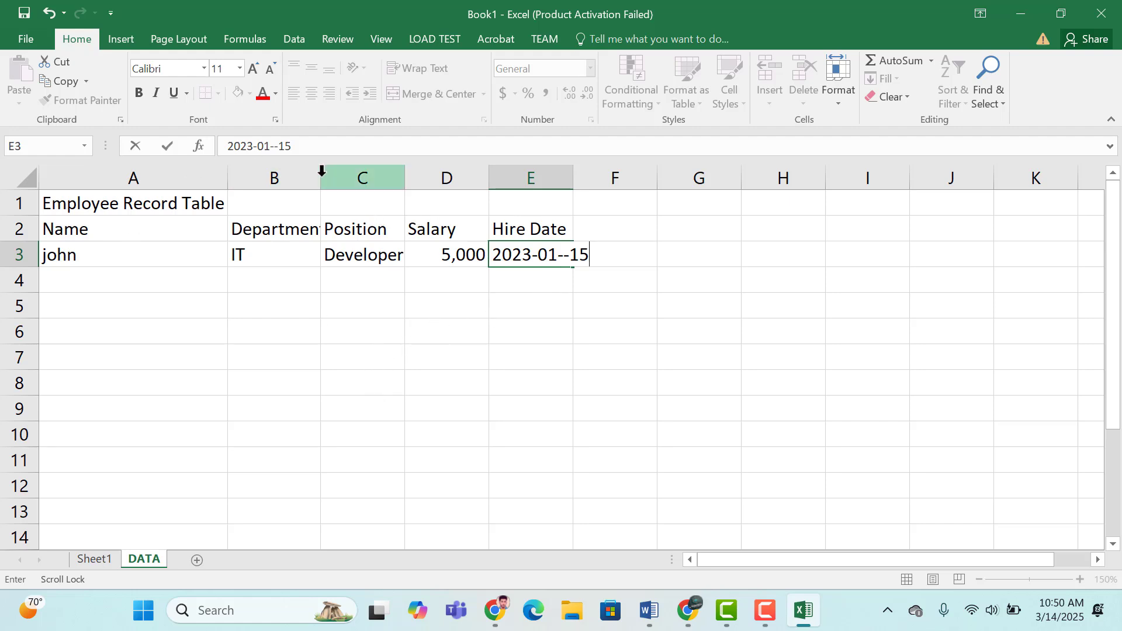
pyautogui.click(322, 277)
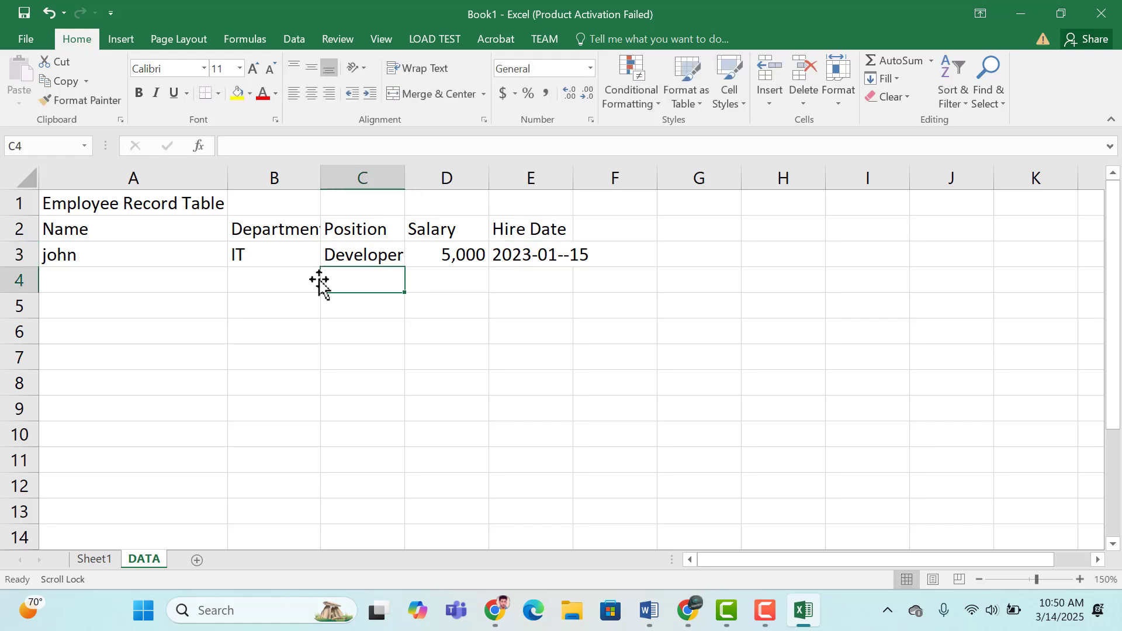
# Narrow the Department and Position columns slightly by adjusting their column borders.
pyautogui.moveTo(319, 176); pyautogui.dragTo(308, 181)
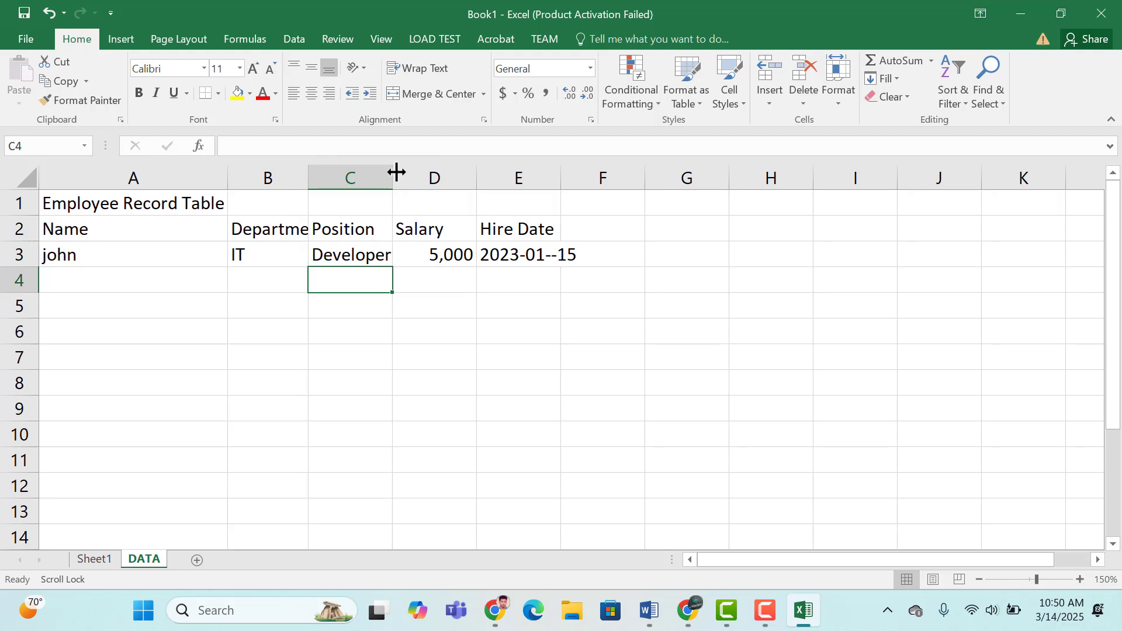
pyautogui.moveTo(392, 175); pyautogui.dragTo(384, 182)
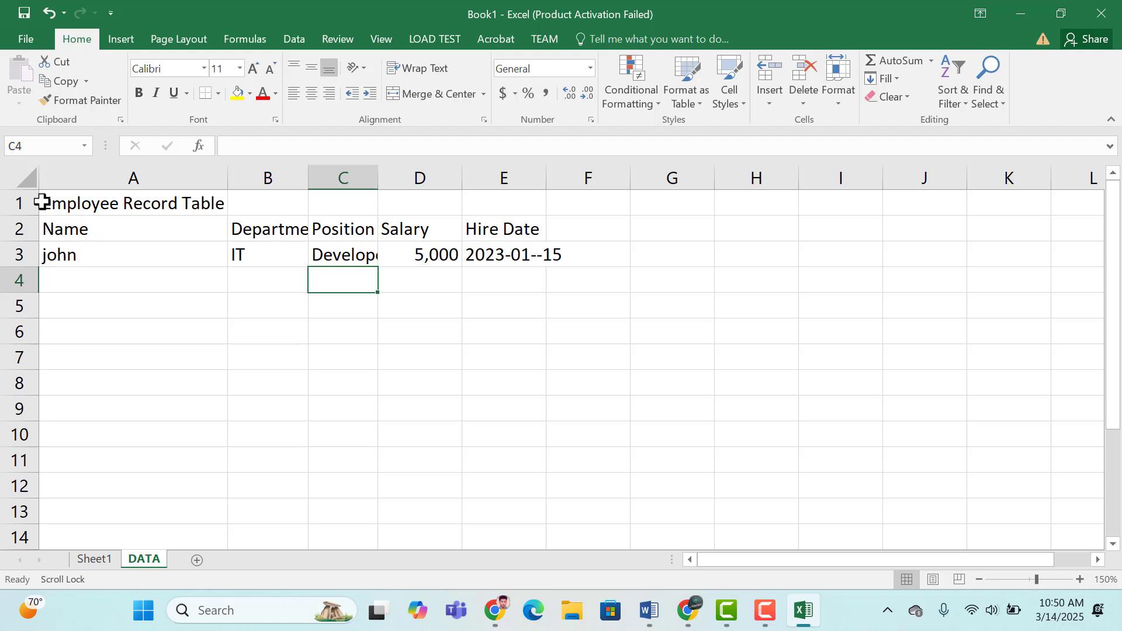
# Resize columns A through F together to one narrower width, and AutoFit them to their contents.
pyautogui.moveTo(65, 179)
pyautogui.mouseDown()
pyautogui.moveTo(201, 197)
pyautogui.moveTo(611, 178)
pyautogui.moveTo(584, 186)
pyautogui.mouseUp()
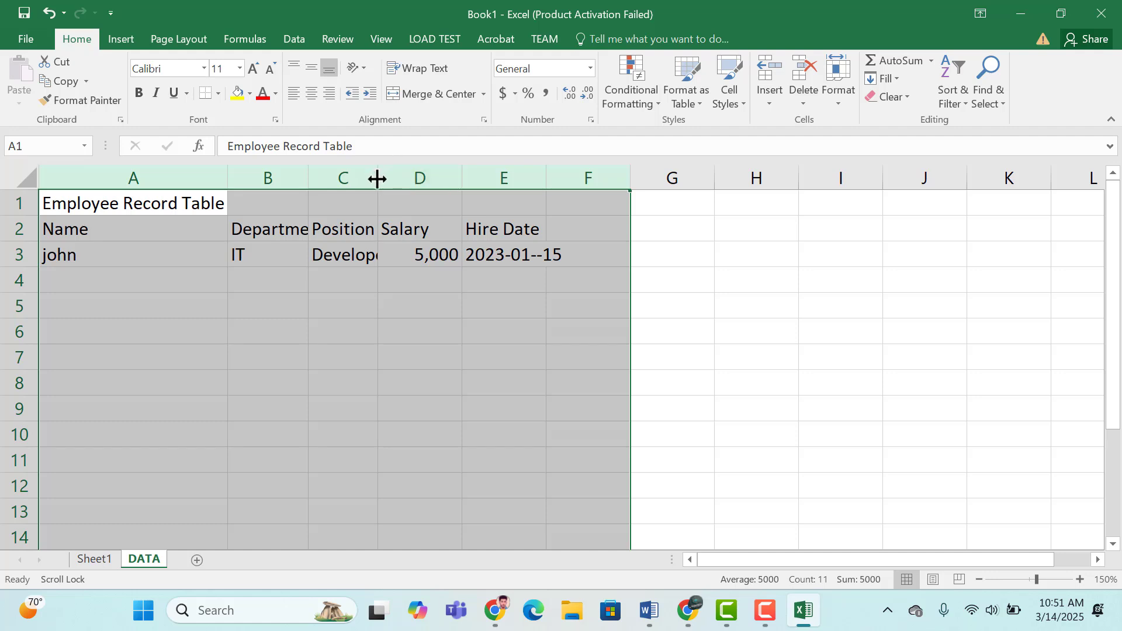
pyautogui.moveTo(378, 180); pyautogui.dragTo(377, 179)
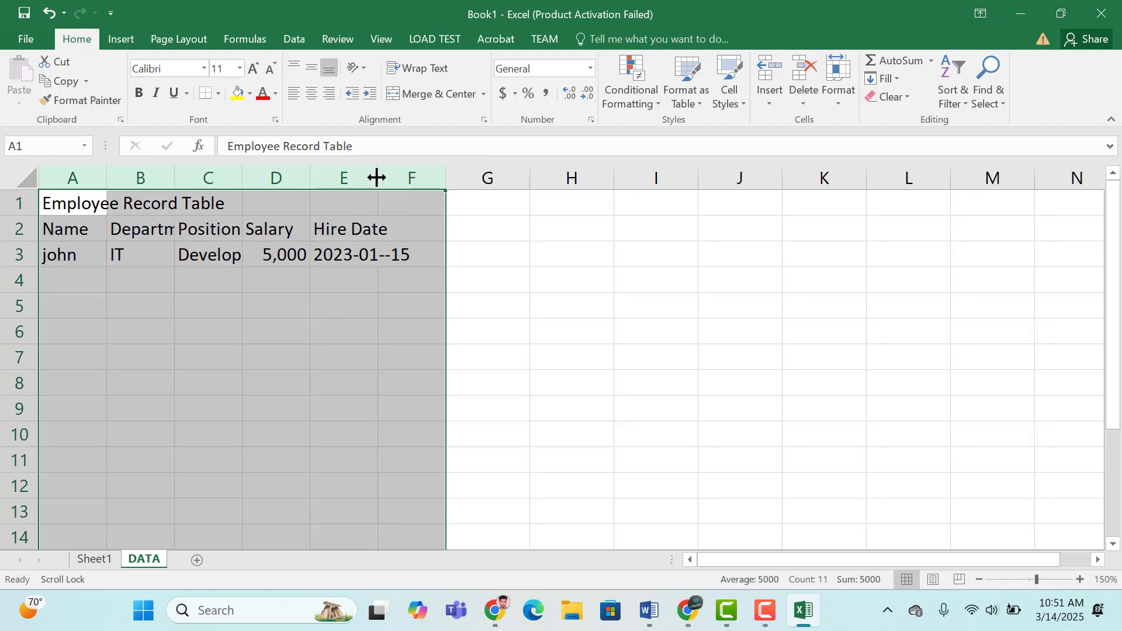
pyautogui.doubleClick(376, 178)
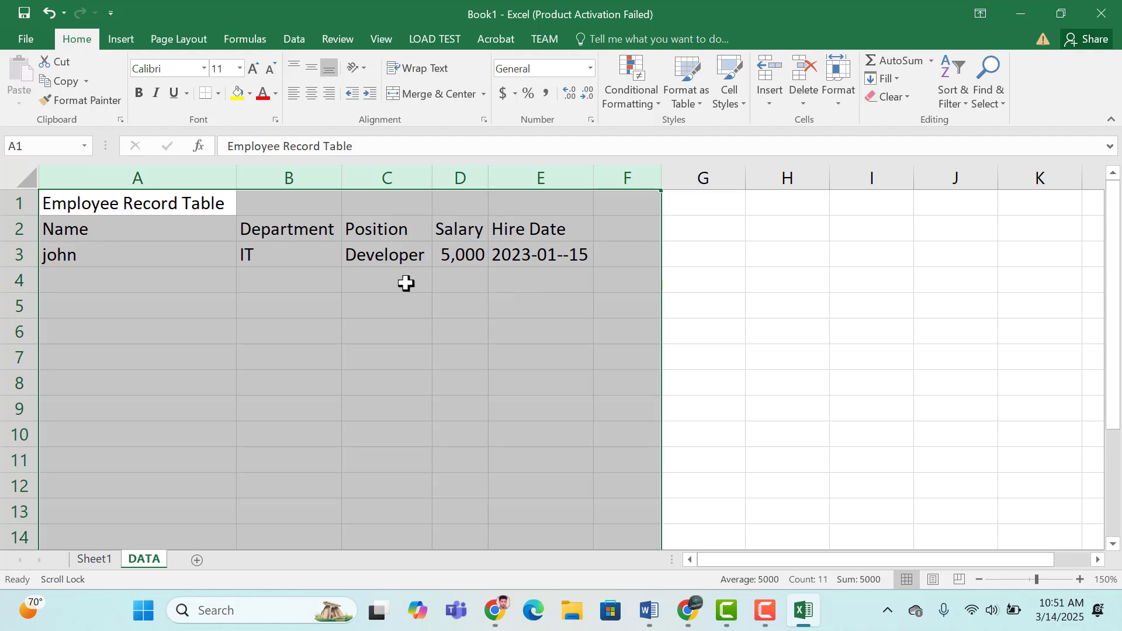
pyautogui.click(612, 260)
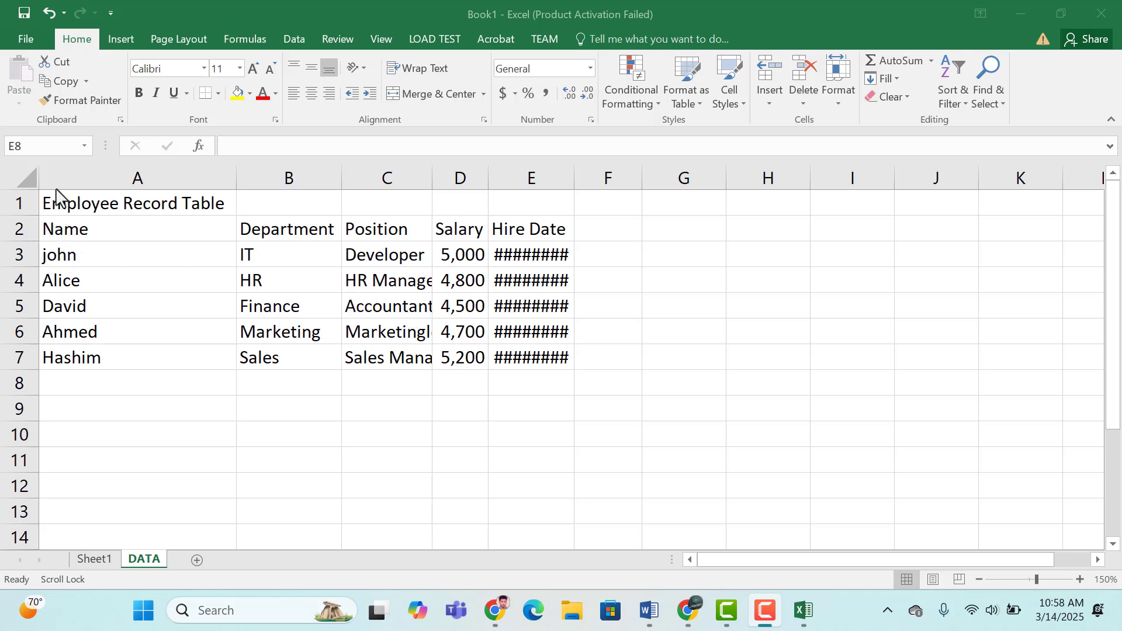
# AutoFit columns A through E so the full positions and hire dates of all employee records fit.
pyautogui.moveTo(58, 179); pyautogui.dragTo(534, 327)
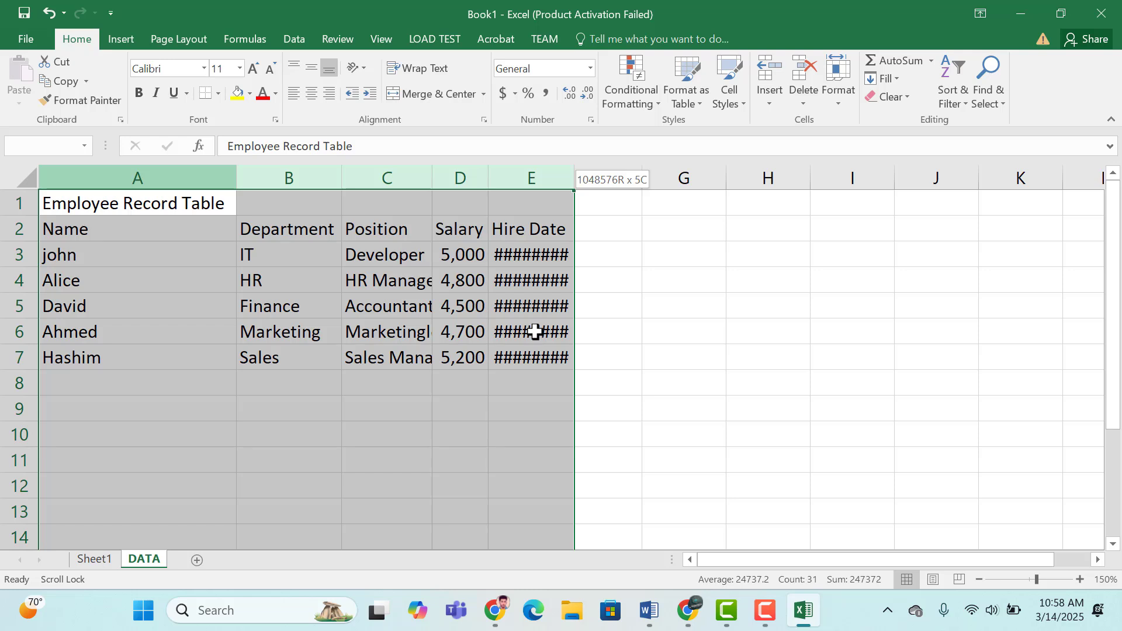
pyautogui.doubleClick(341, 175)
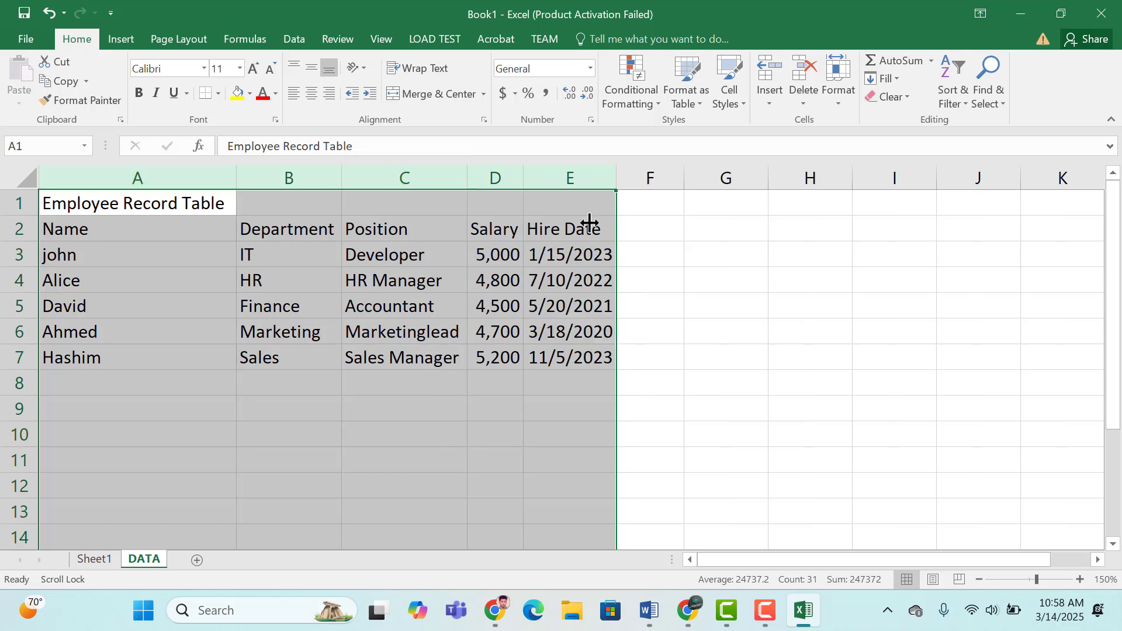
pyautogui.click(724, 260)
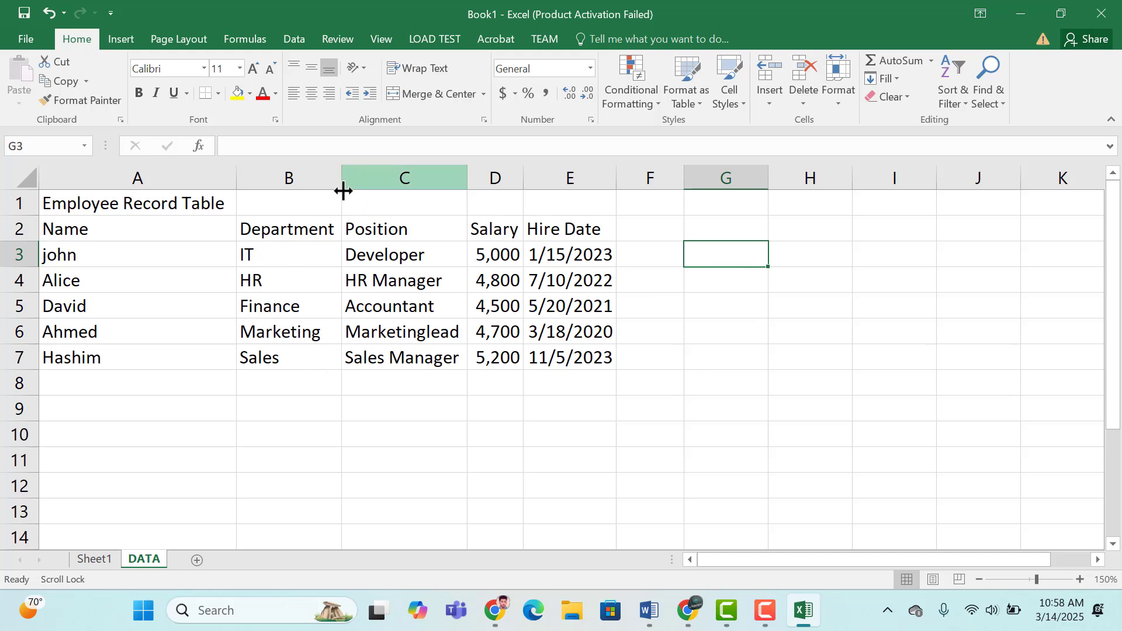
# Make the table title "Employee Record Table" in cell A1 bold.
pyautogui.click(124, 206)
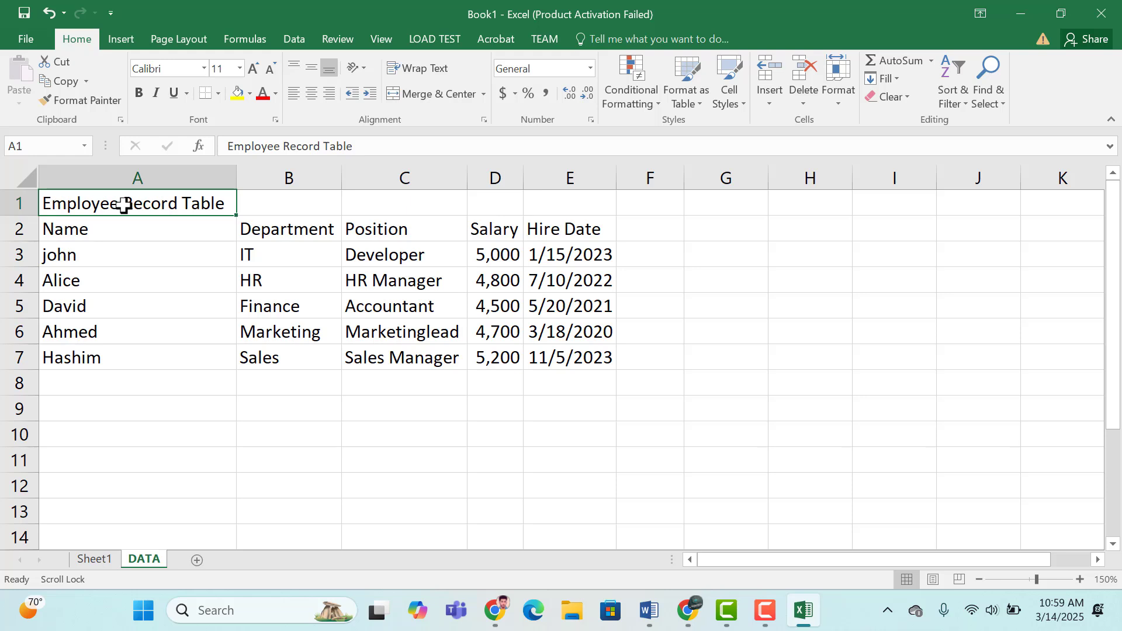
pyautogui.click(139, 95)
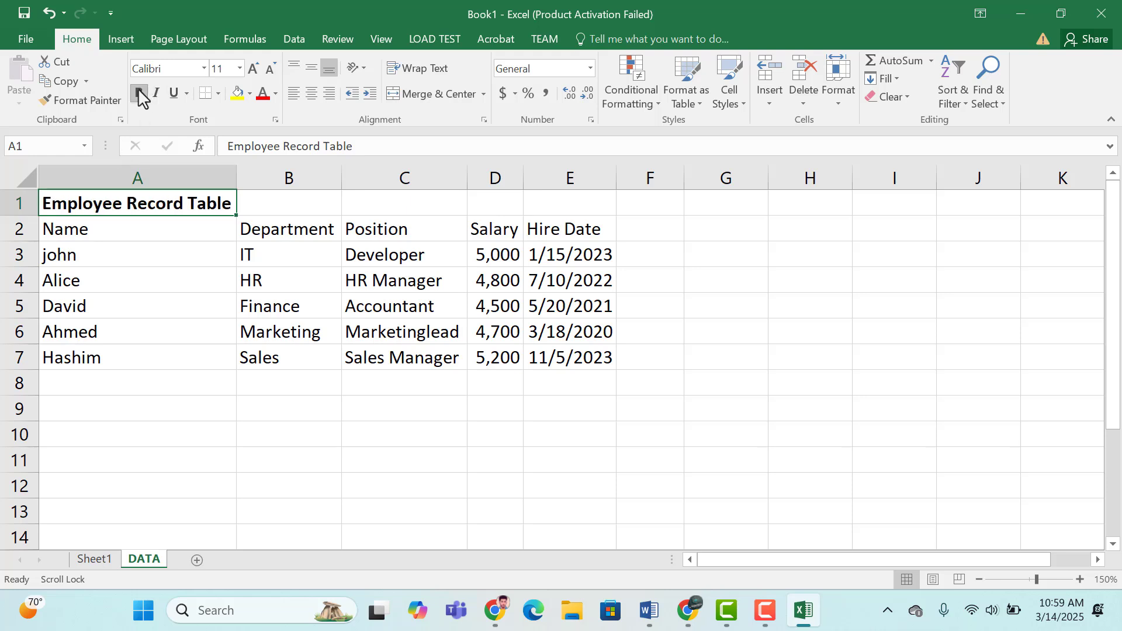
pyautogui.click(276, 214)
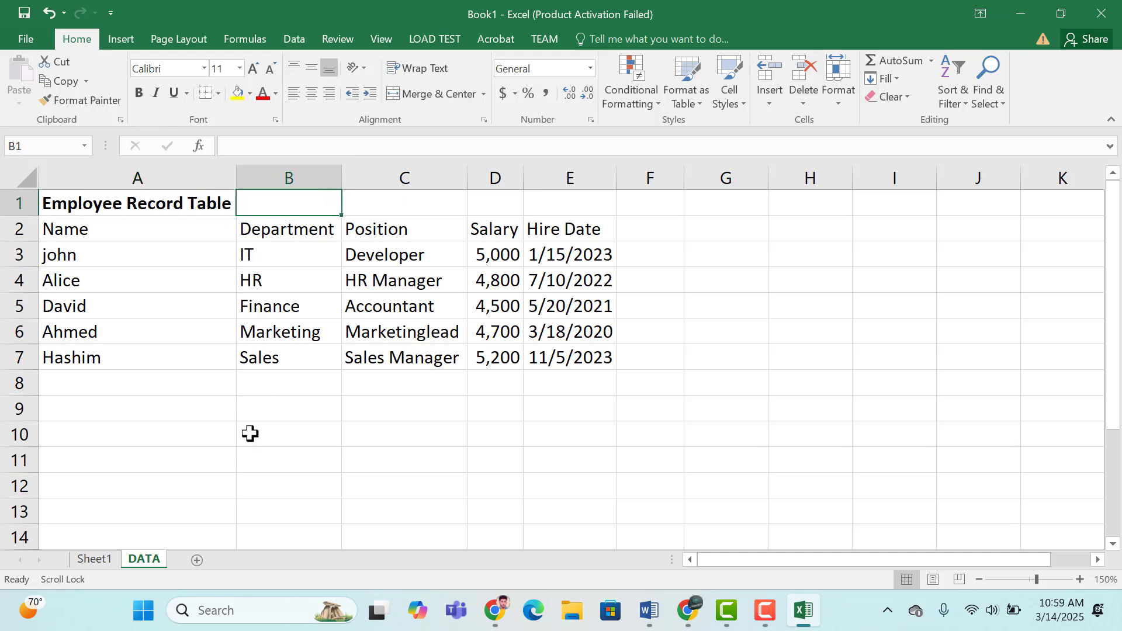
pyautogui.click(192, 387)
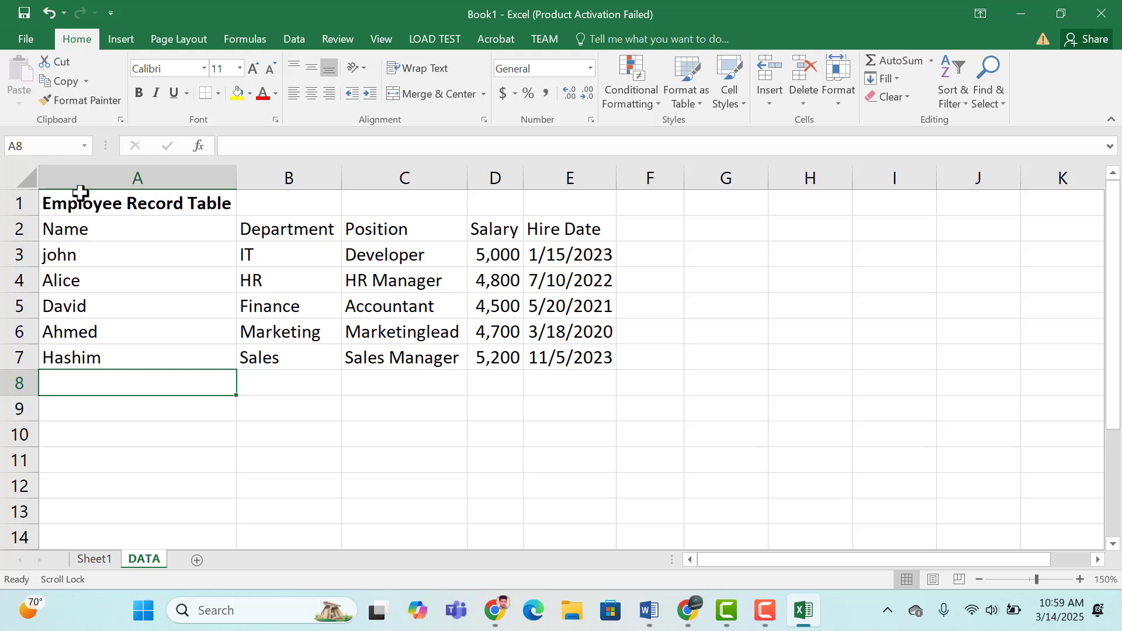
# Merge and center the table title across cells A1 to E1.
pyautogui.click(82, 224)
pyautogui.click(82, 199)
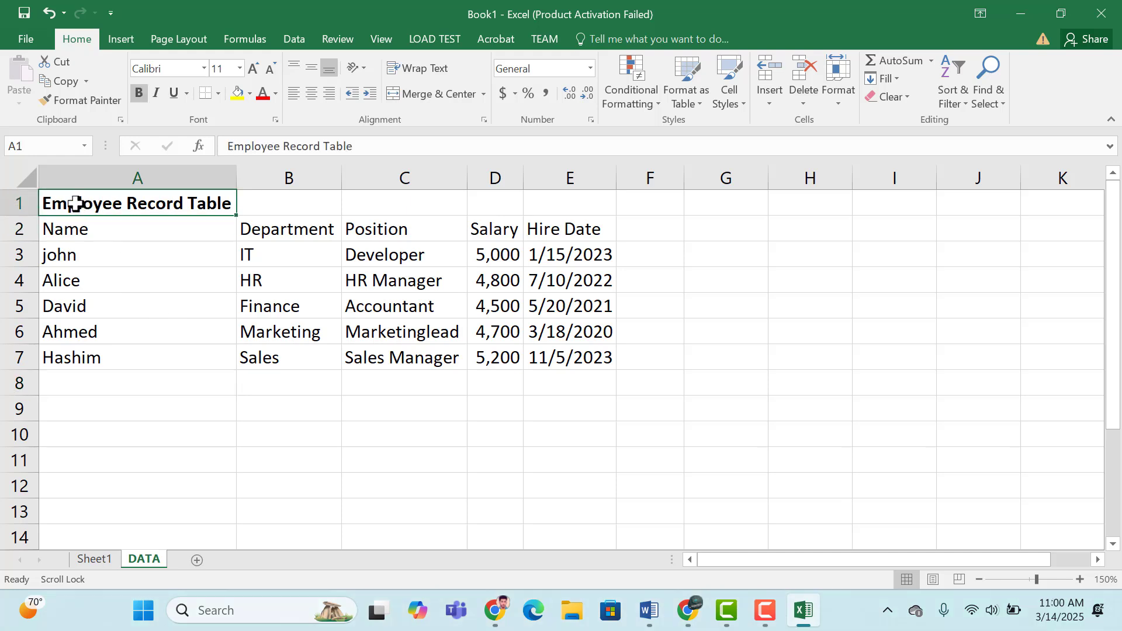
pyautogui.moveTo(80, 202); pyautogui.dragTo(586, 213)
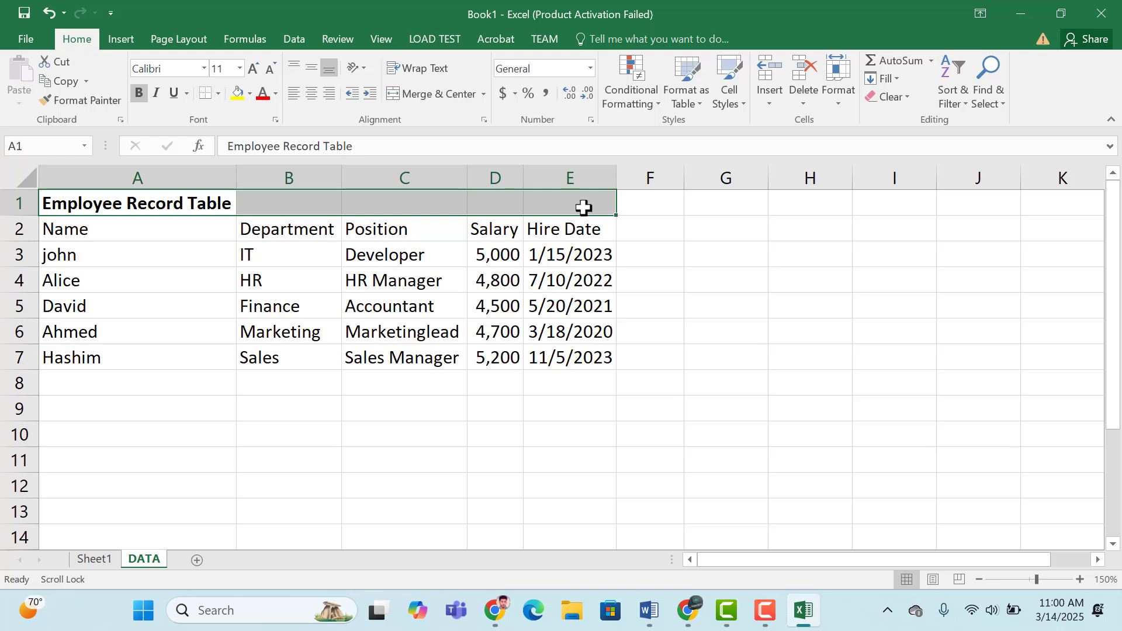
pyautogui.click(422, 96)
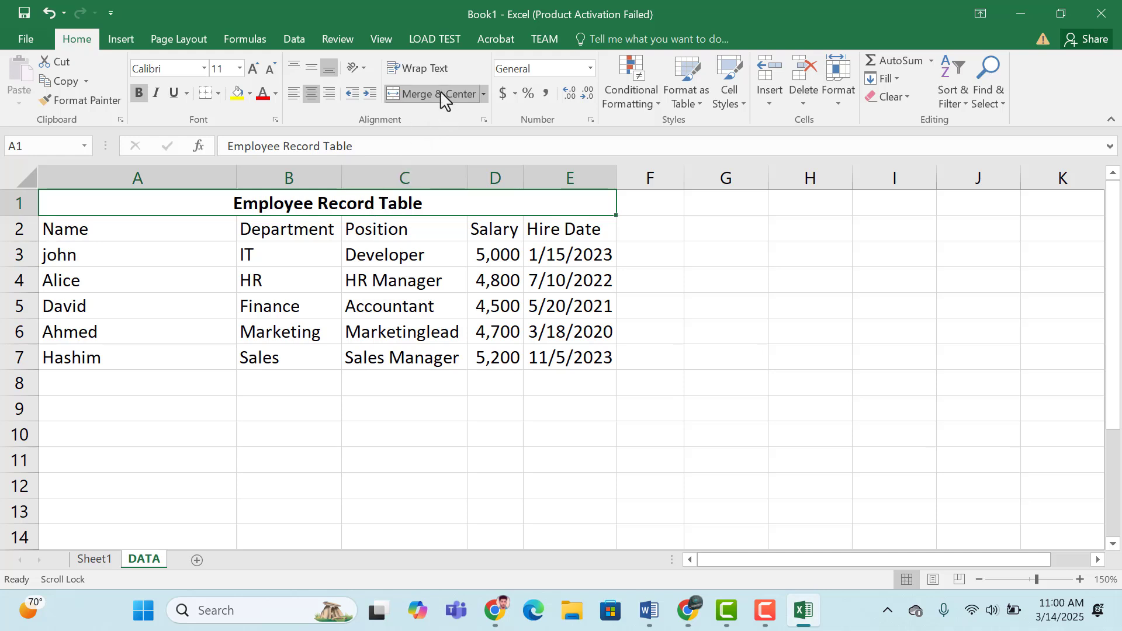
# Try bold and italic on the column headers in A2:E2, and remove both formats again.
pyautogui.click(137, 234)
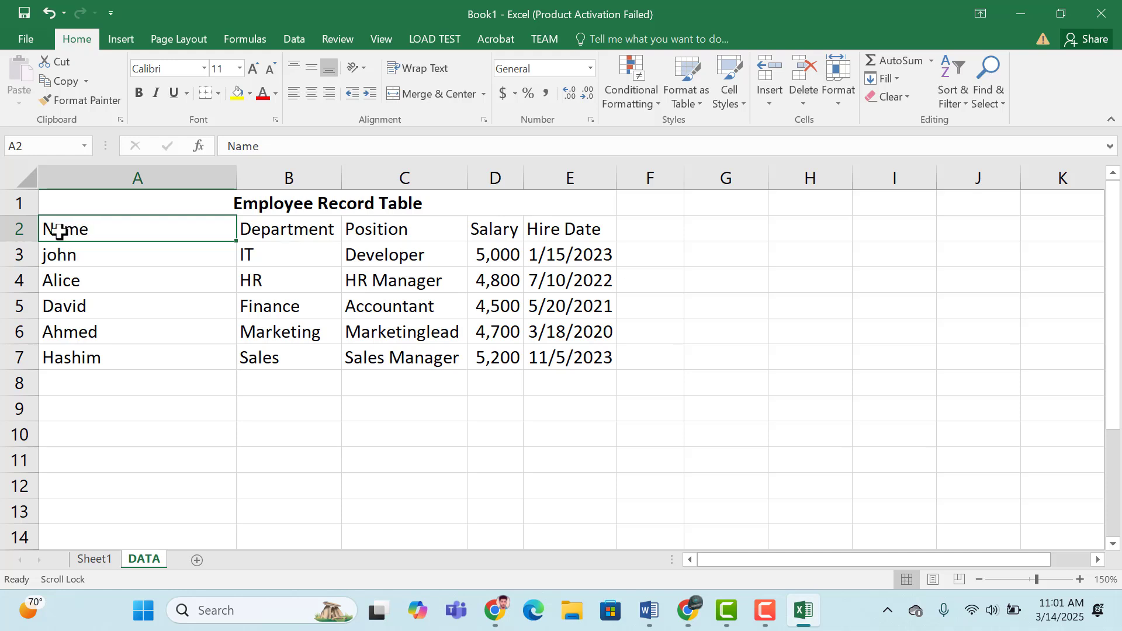
pyautogui.moveTo(59, 232); pyautogui.dragTo(551, 231)
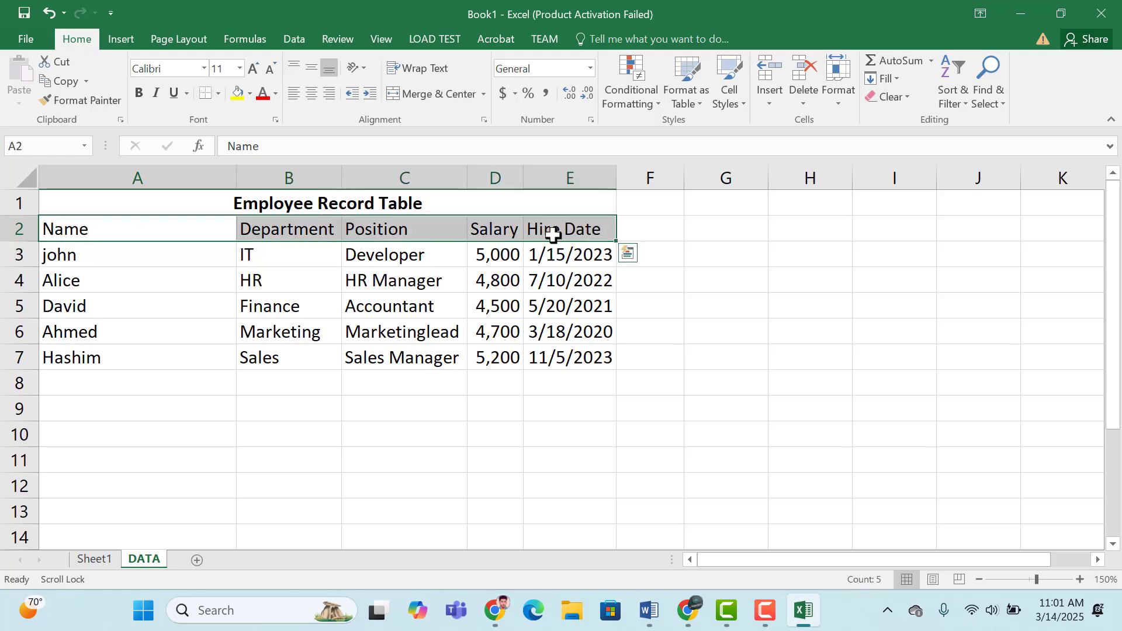
pyautogui.click(139, 94)
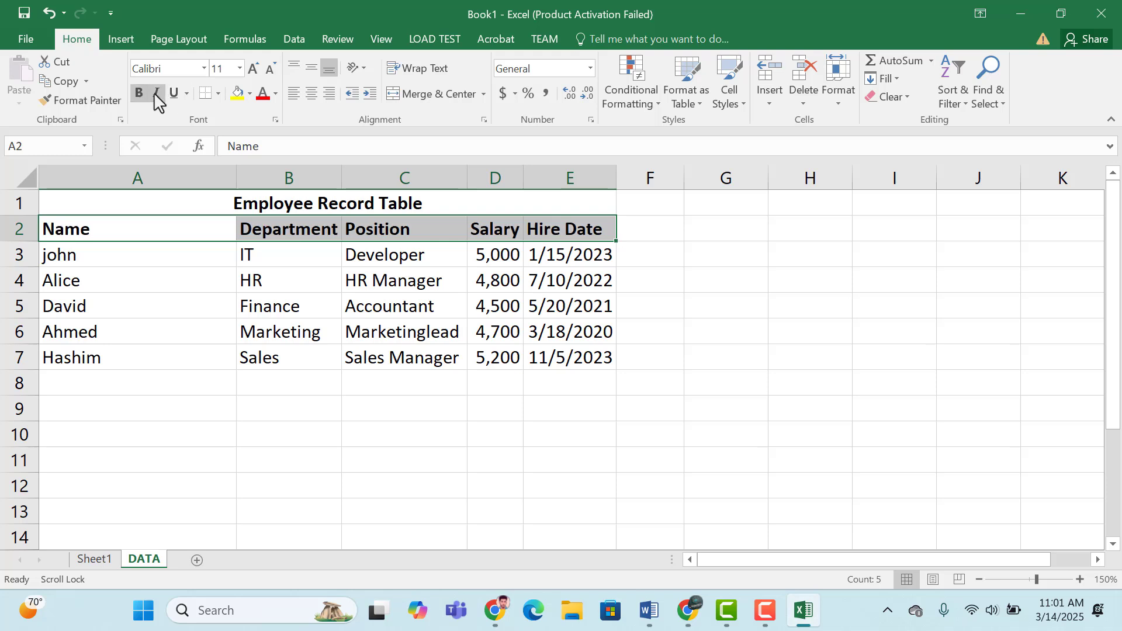
pyautogui.click(156, 93)
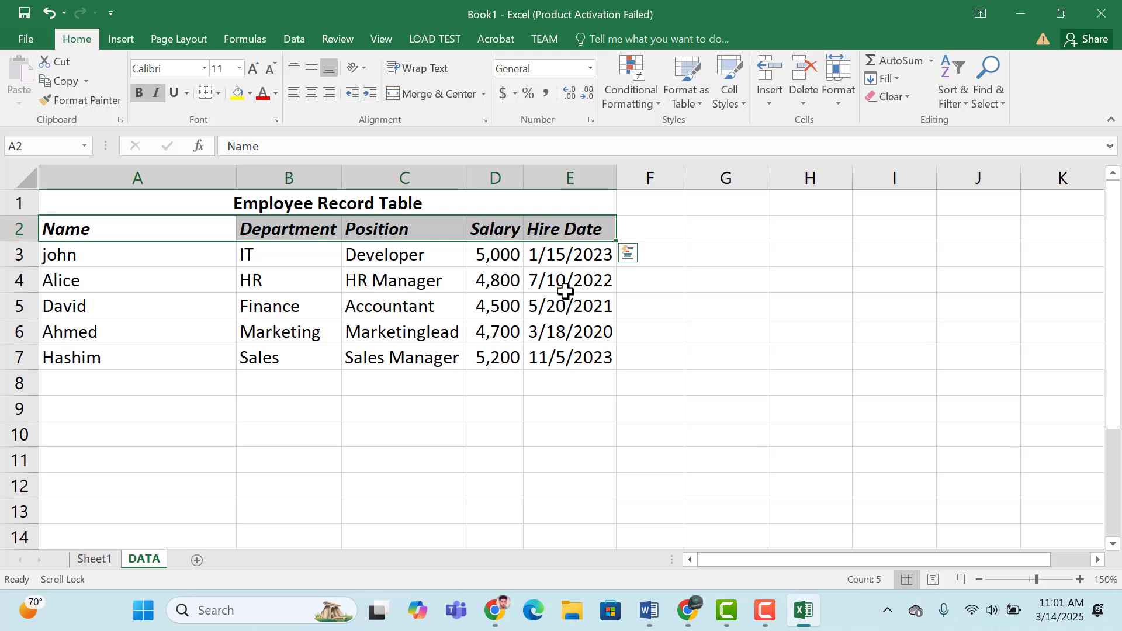
pyautogui.click(152, 96)
pyautogui.click(139, 98)
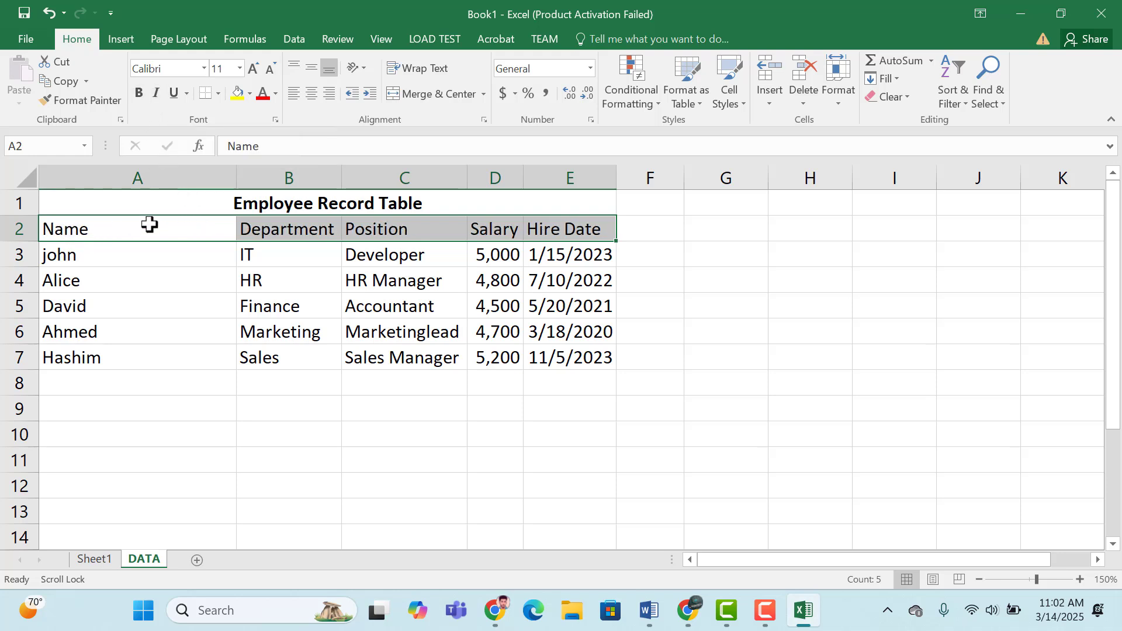
# Apply bold and italic to the Name and Department headers in A2 and B2, one cell at a time.
pyautogui.click(110, 232)
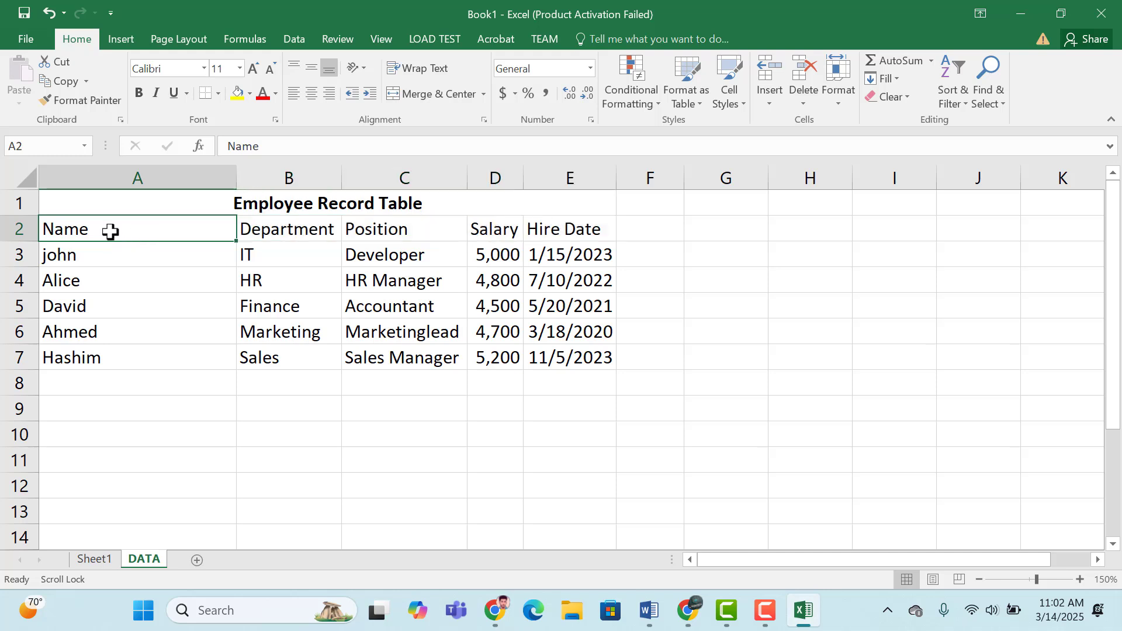
pyautogui.click(140, 93)
pyautogui.click(155, 94)
pyautogui.click(295, 229)
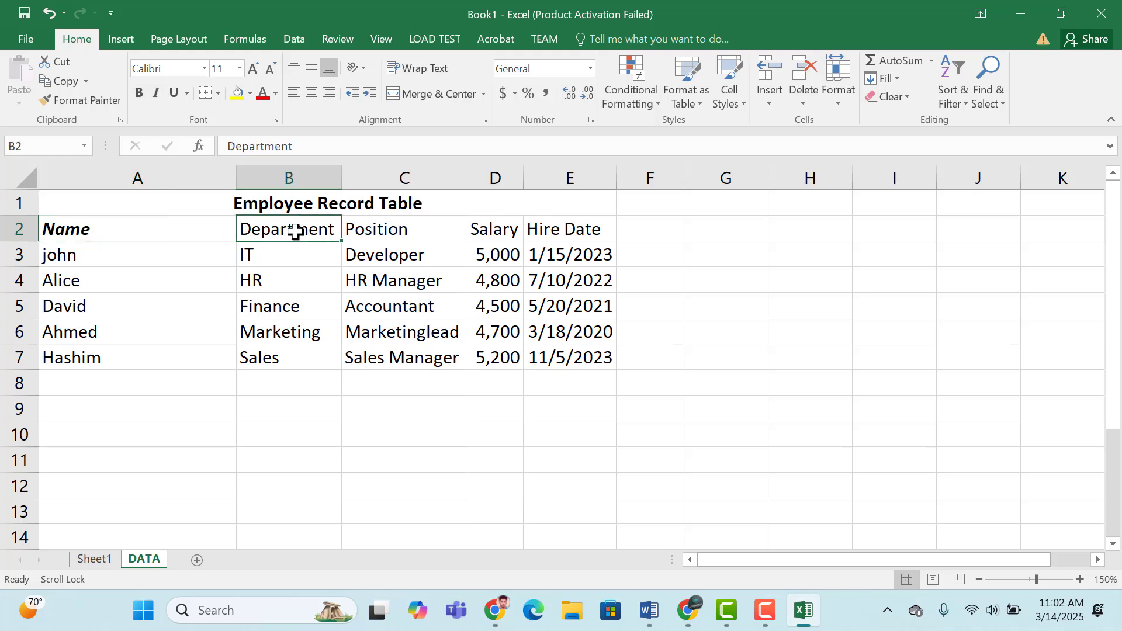
pyautogui.click(139, 94)
pyautogui.click(155, 94)
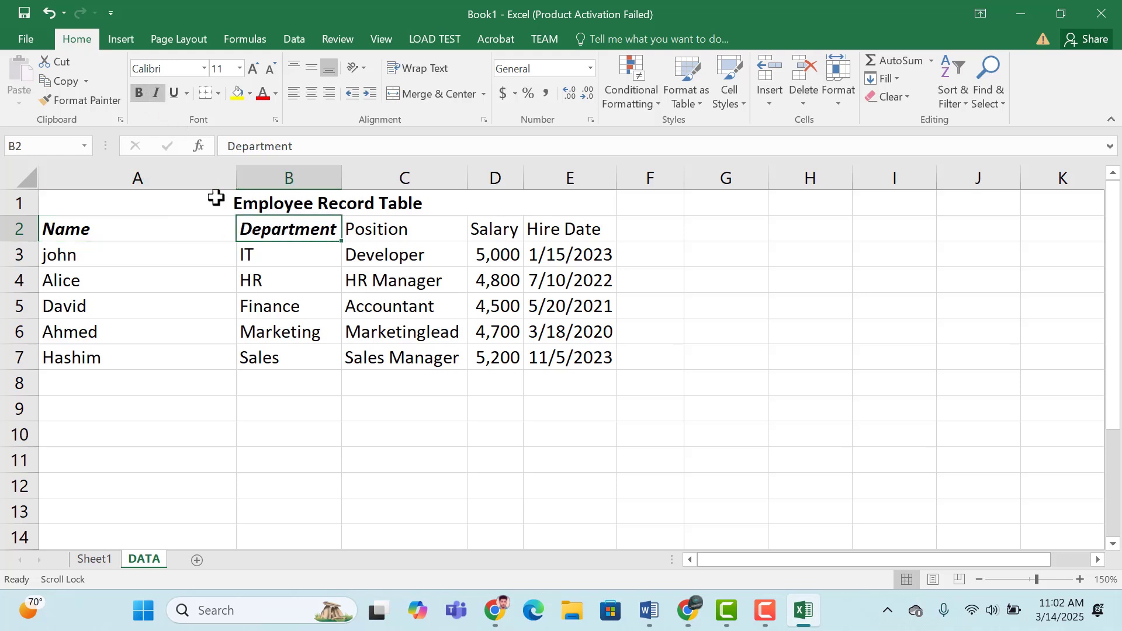
# Remove the bold and italic formatting from the Department and Name headers.
pyautogui.click(155, 94)
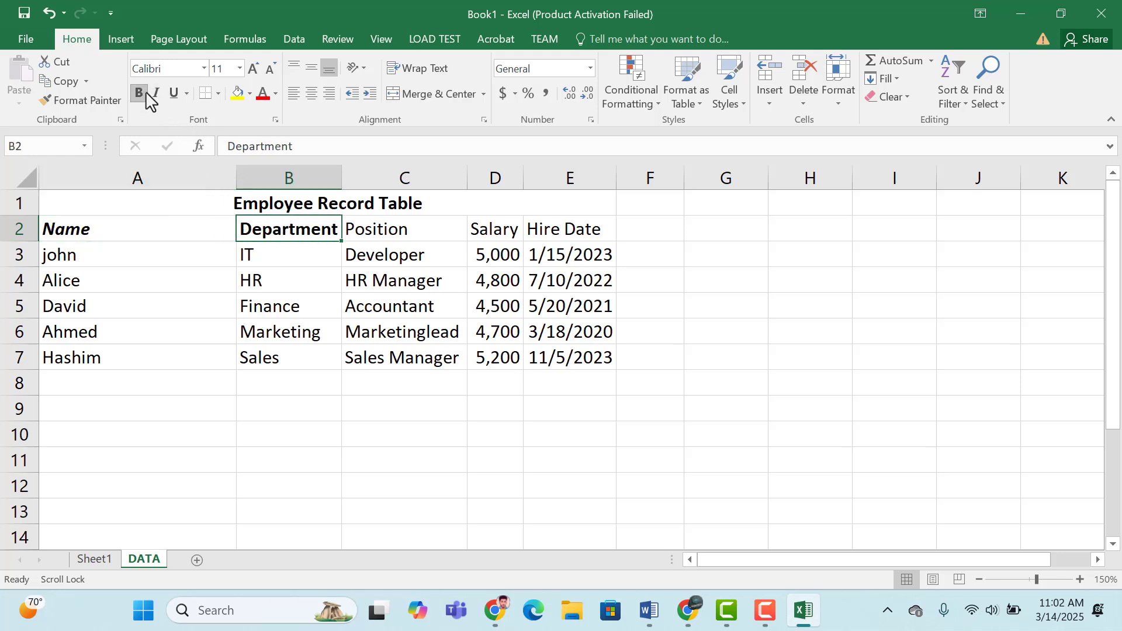
pyautogui.click(139, 94)
pyautogui.click(107, 227)
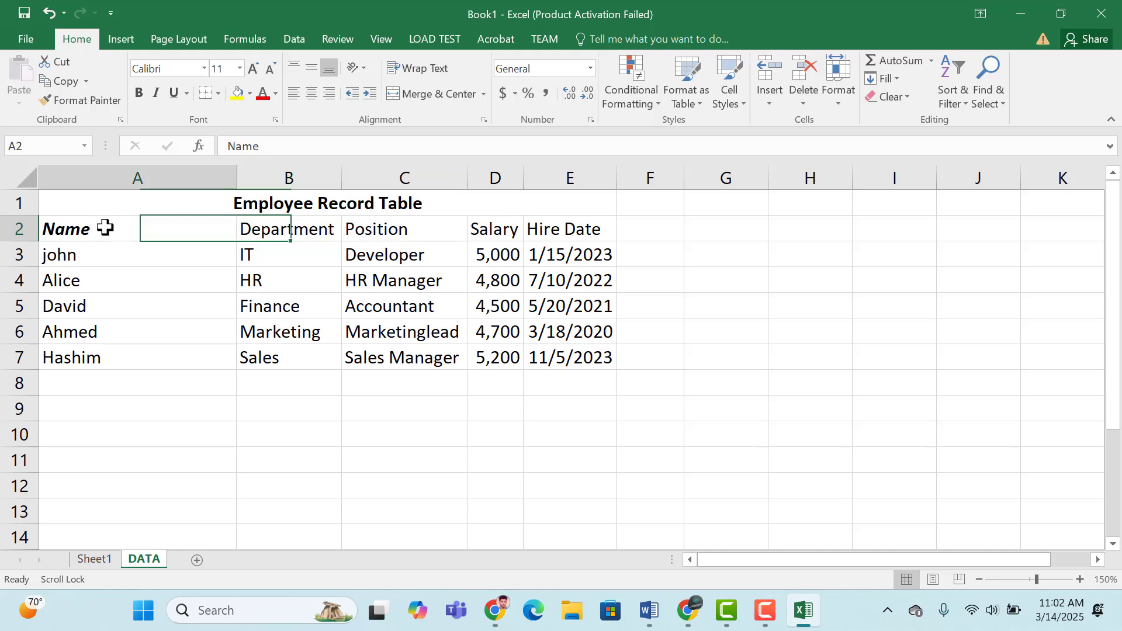
pyautogui.click(139, 93)
pyautogui.click(155, 93)
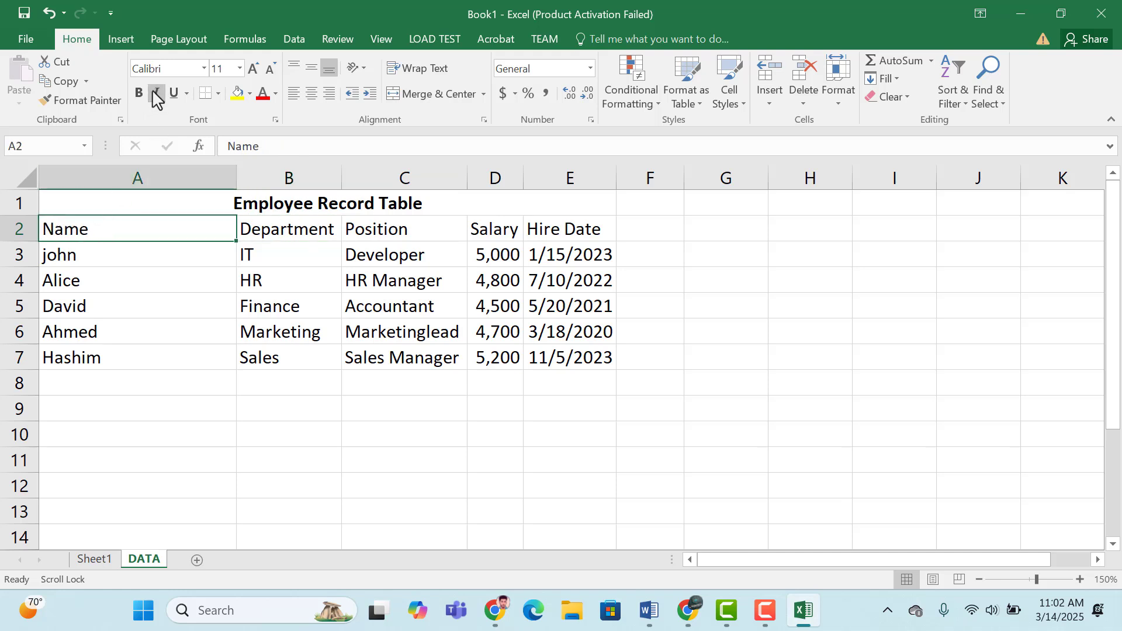
# Format the entire header row 2 as bold and italic.
pyautogui.click(13, 228)
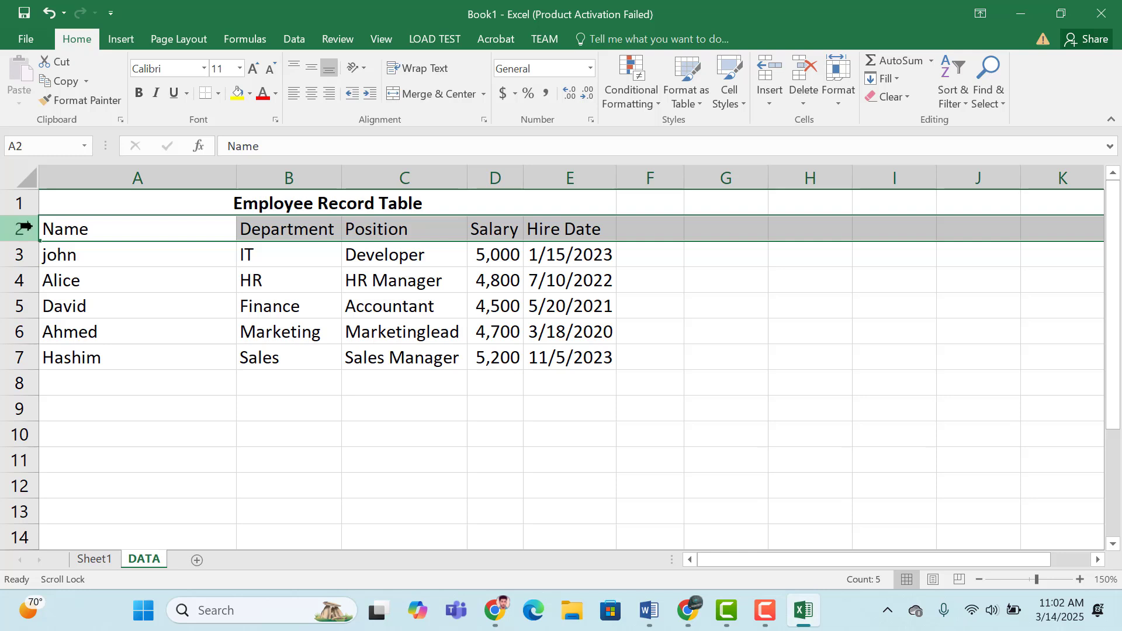
pyautogui.click(138, 97)
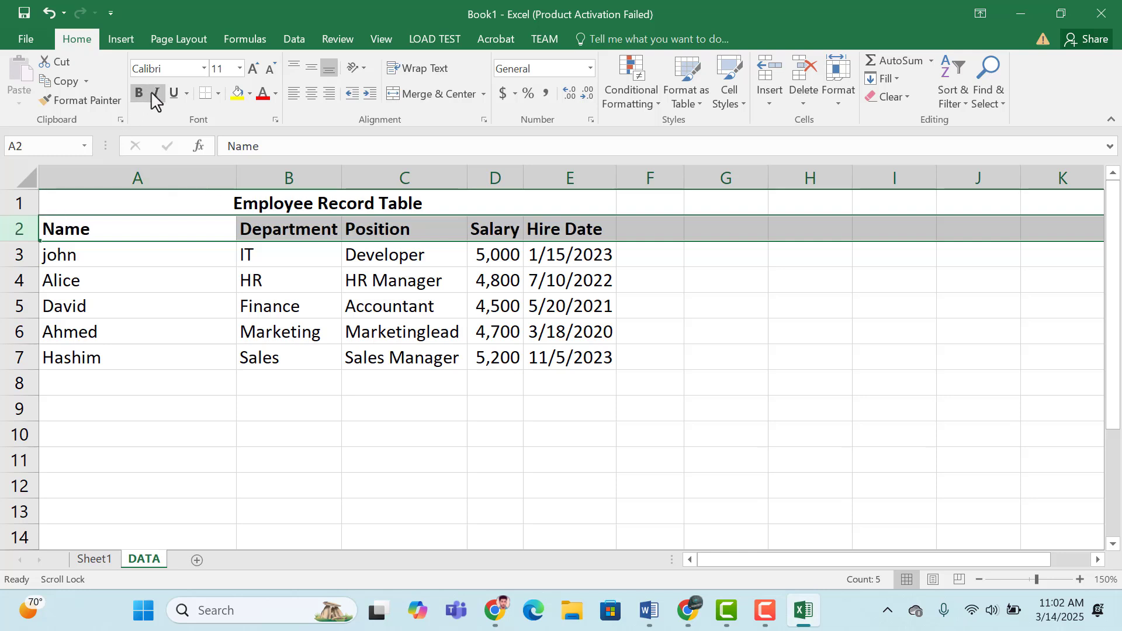
pyautogui.click(153, 93)
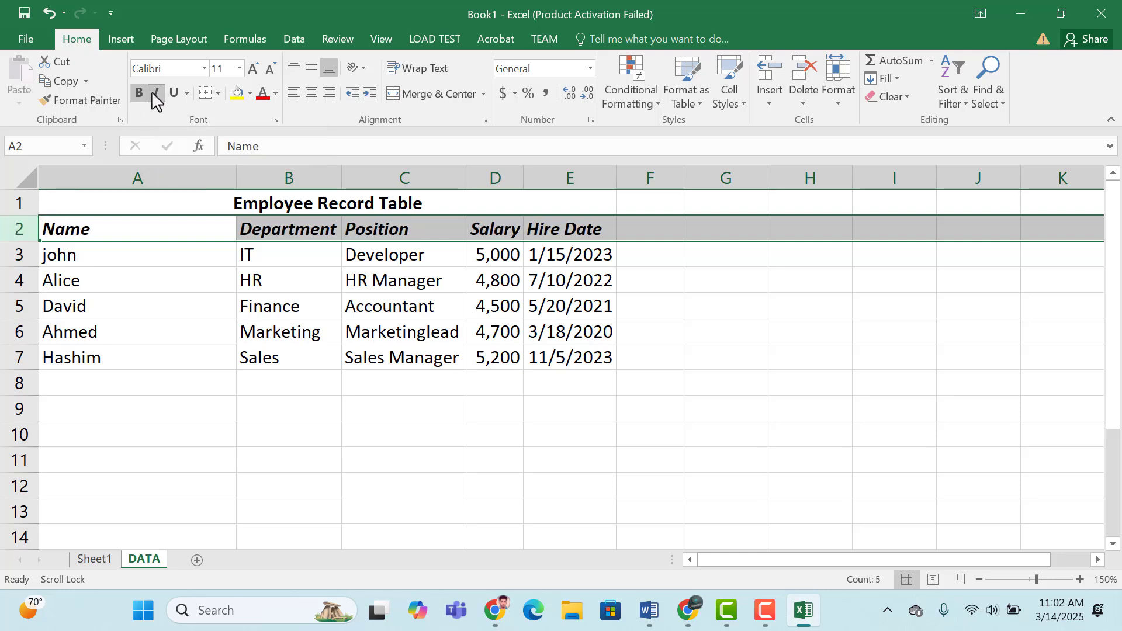
pyautogui.click(329, 407)
# Underline the merged table title "Employee Record Table" in row 1.
pyautogui.click(336, 198)
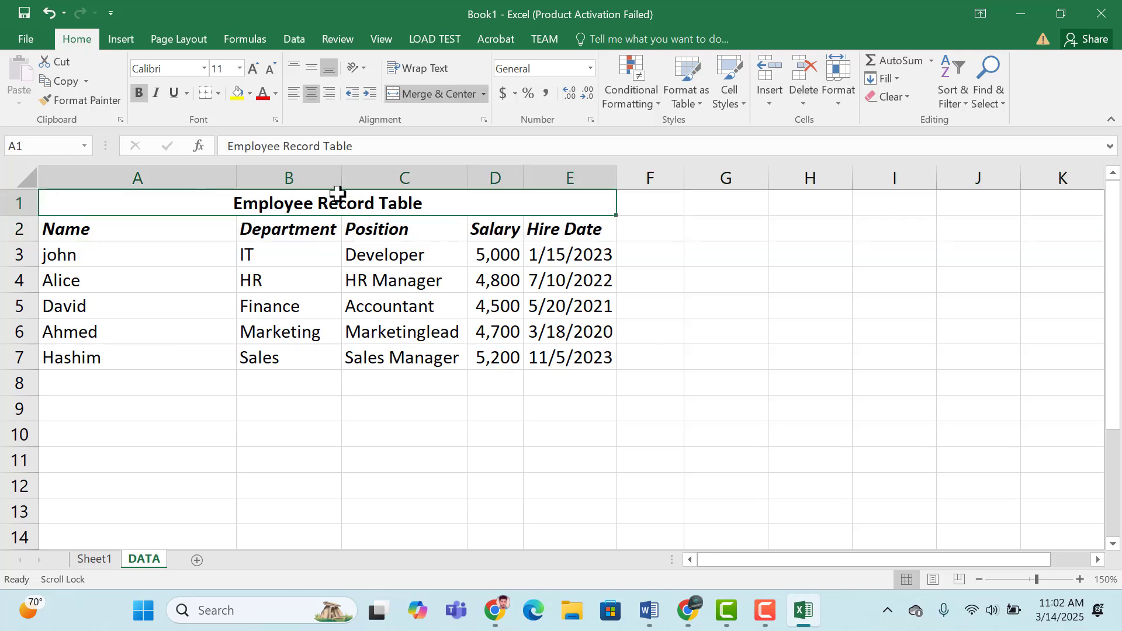
pyautogui.click(173, 94)
pyautogui.click(388, 422)
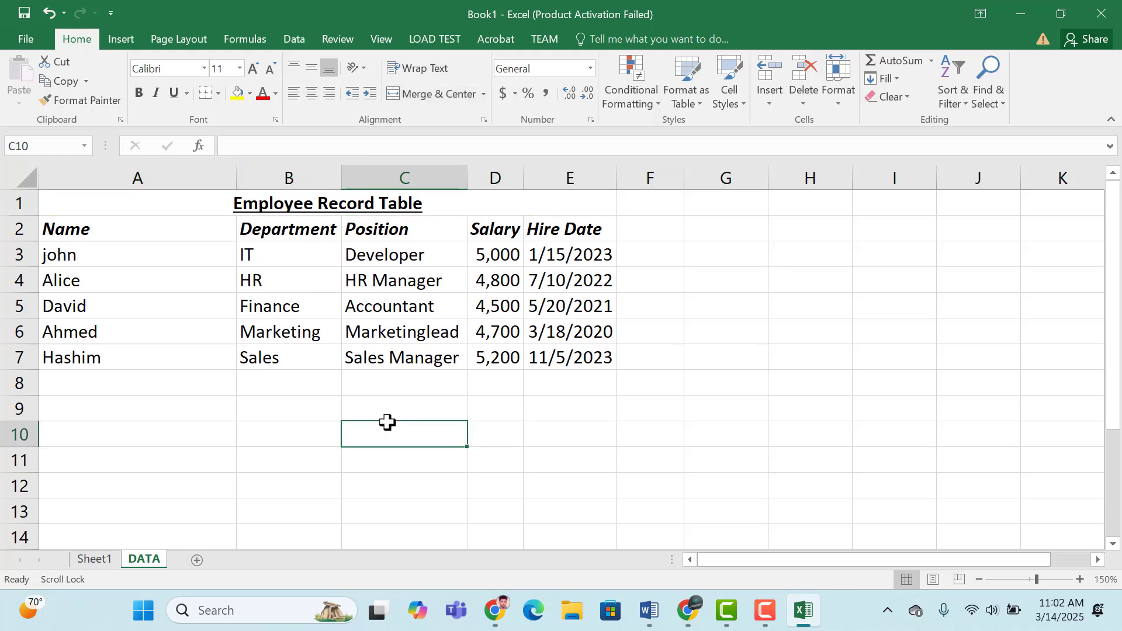